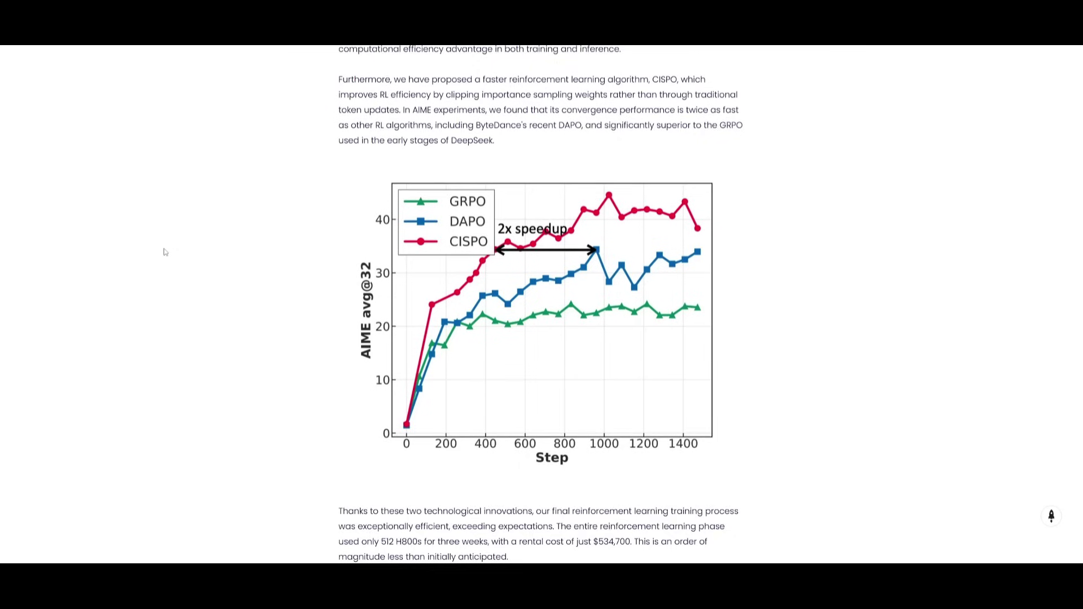
Scroll the MiniMax-M1 blog post past the CISPO chart down to the benchmark table.
scroll(164, 253, "down", 1)
scroll(164, 252, "down", 2)
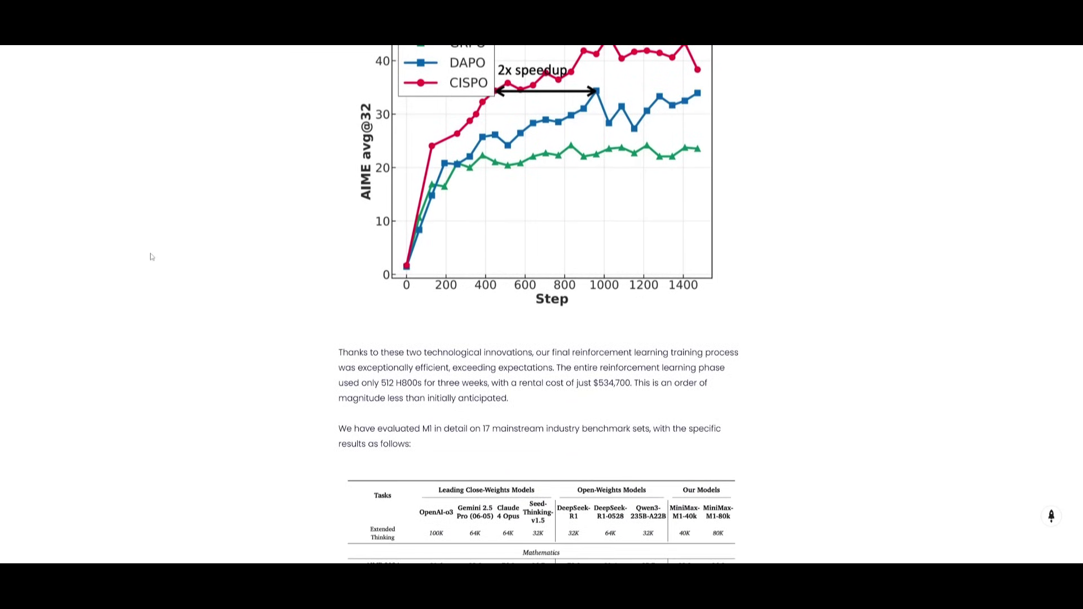
scroll(155, 249, "down", 4)
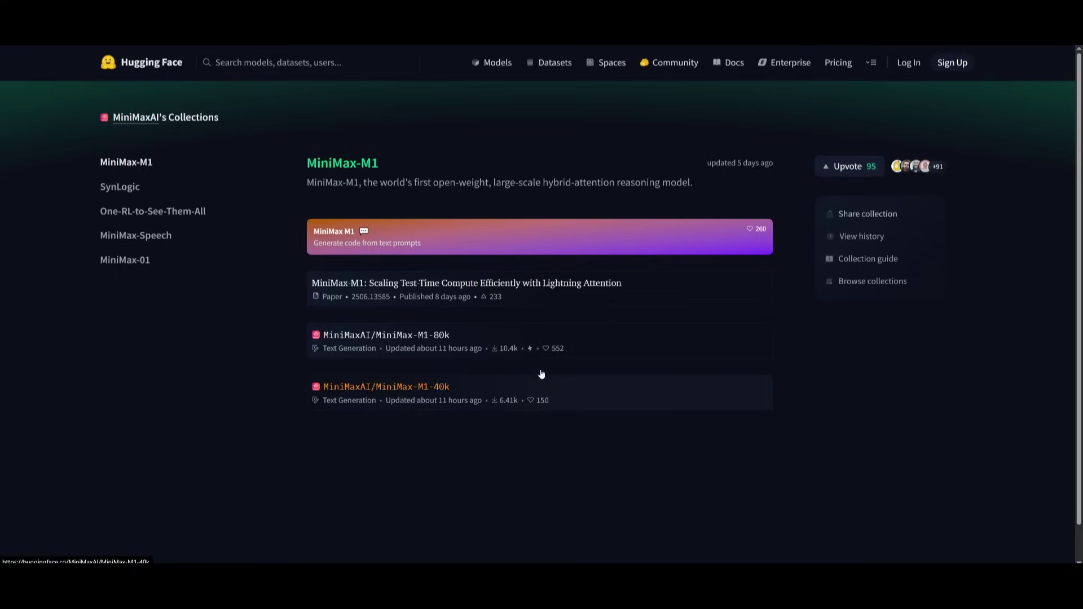
Open the MiniMax M1 Space card from the MiniMax-M1 collection.
left_click(389, 247)
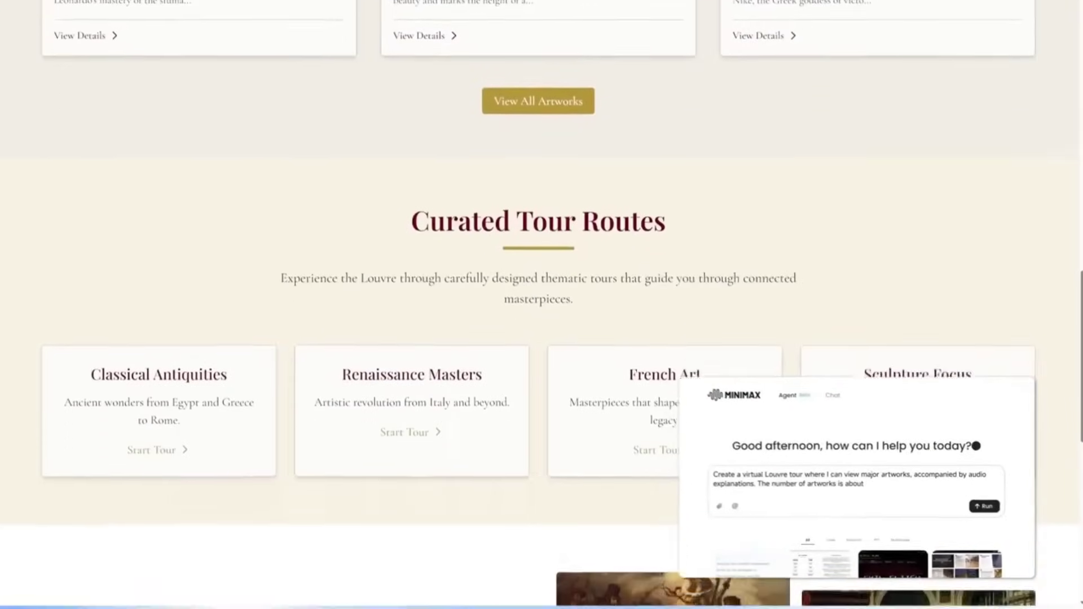
End the Louvre tour prompt with 'match the atmosphere of a museum, being classic' and run it.
type("match the atmosphere of a museum, being classical and exquisite.")
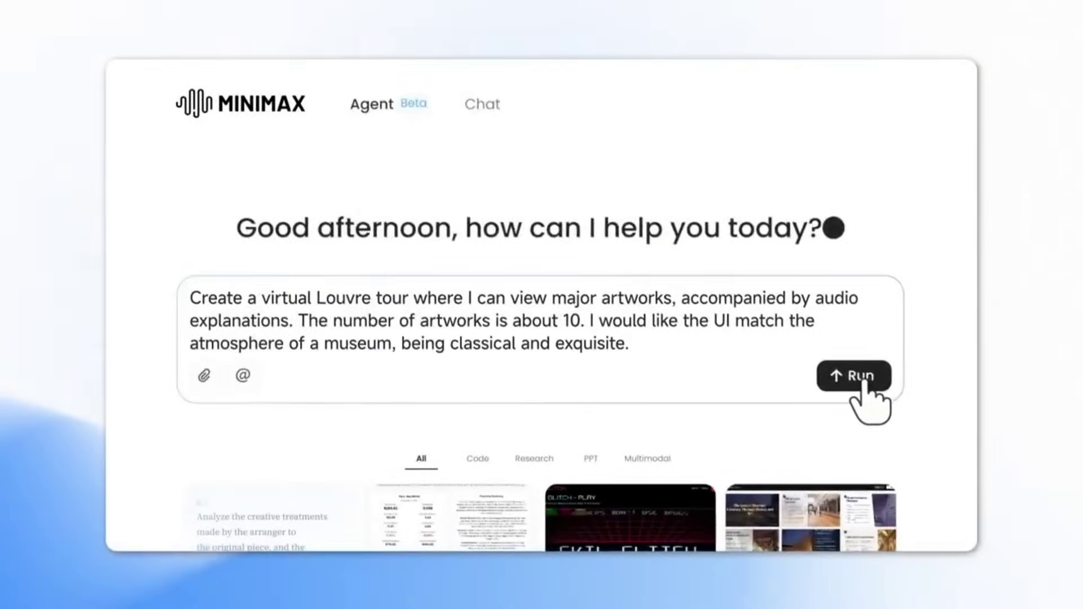
left_click(862, 382)
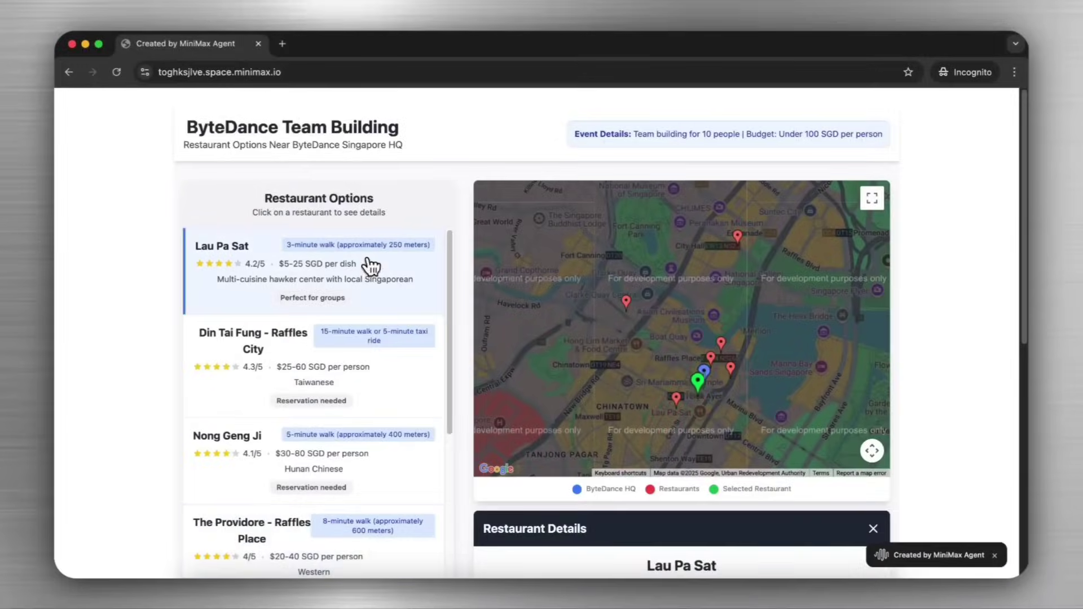
scroll(954, 367, "down", 8)
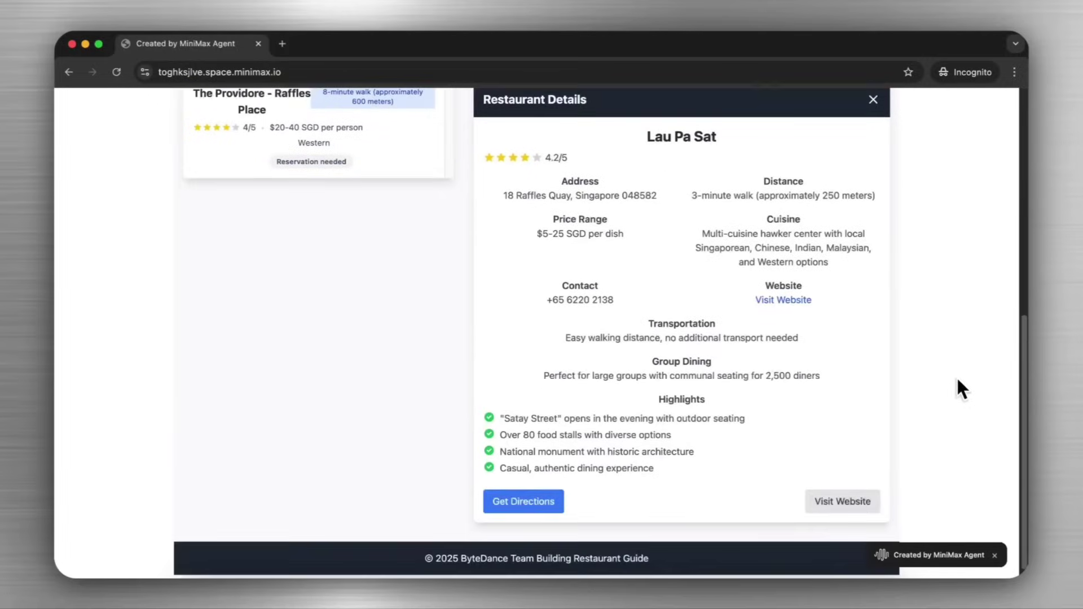
scroll(786, 456, "down", 1)
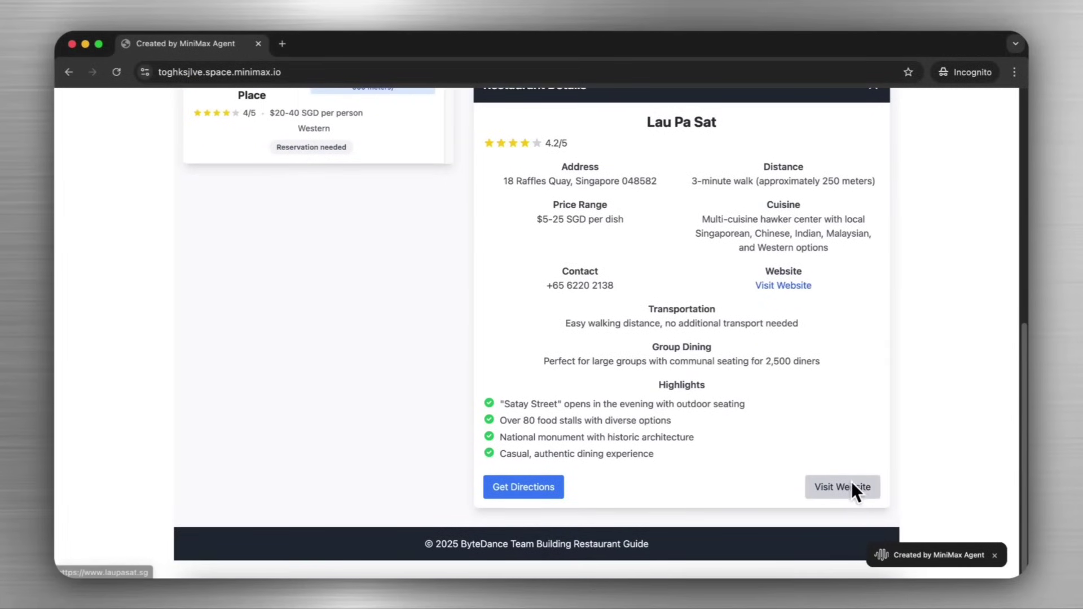
scroll(759, 388, "up", 8)
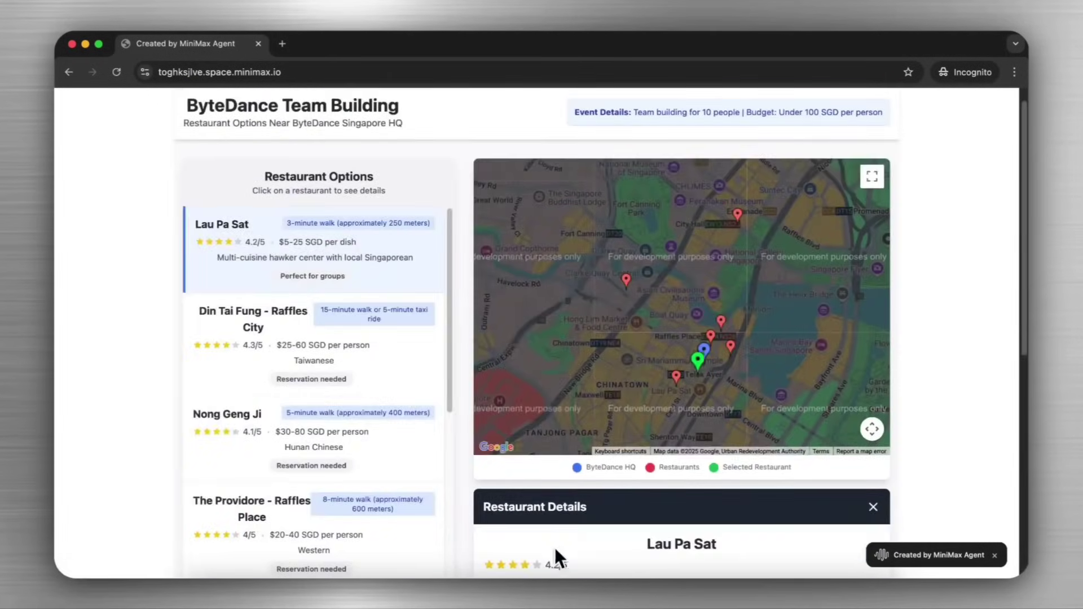
key("super+r")
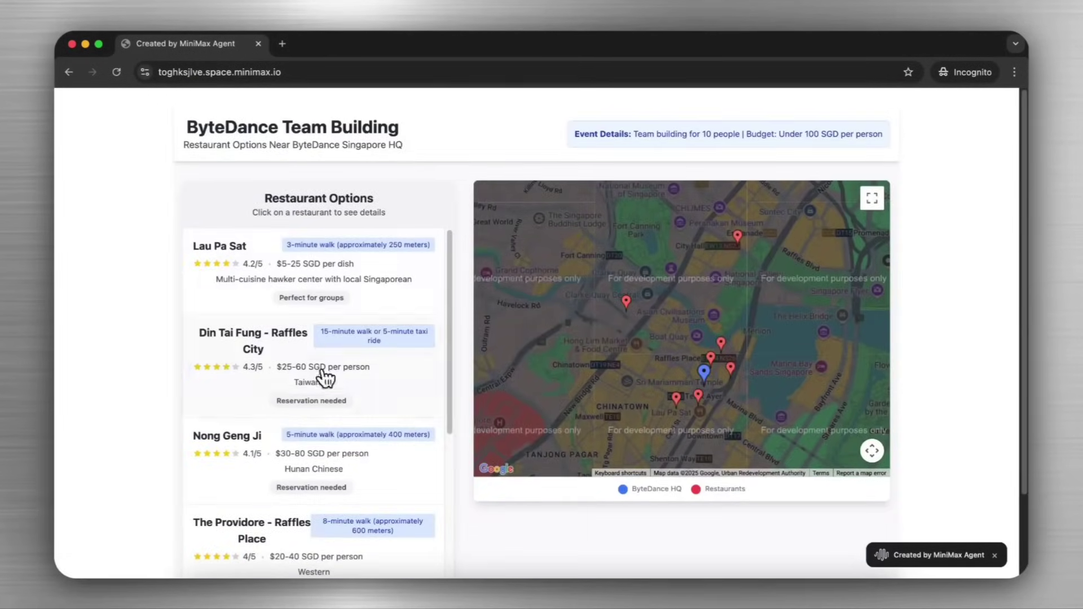
scroll(326, 378, "down", 5)
left_click(292, 361)
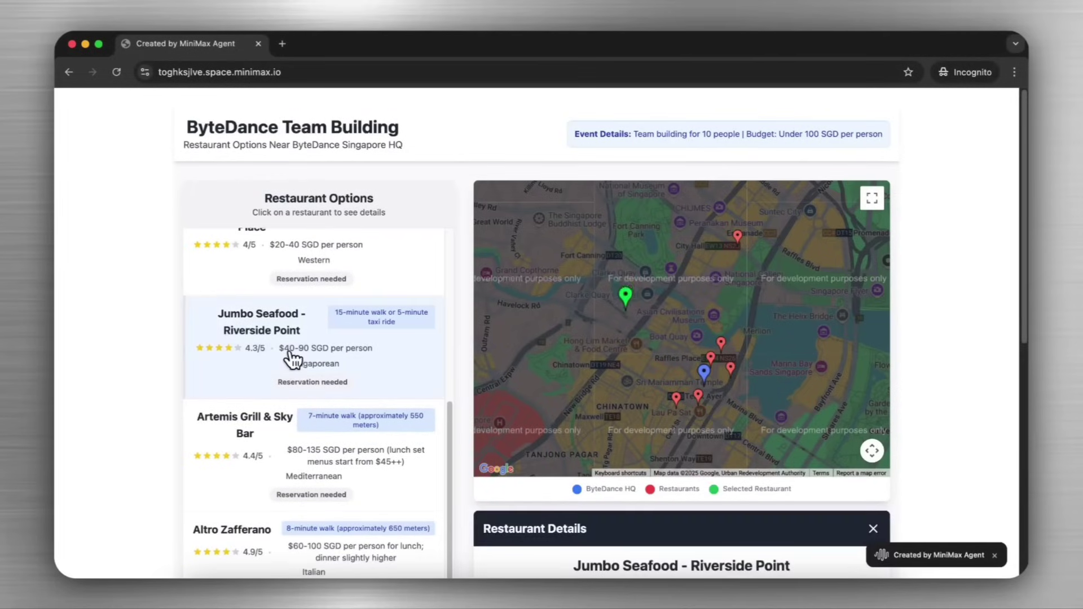
left_click(367, 281)
scroll(367, 279, "up", 5)
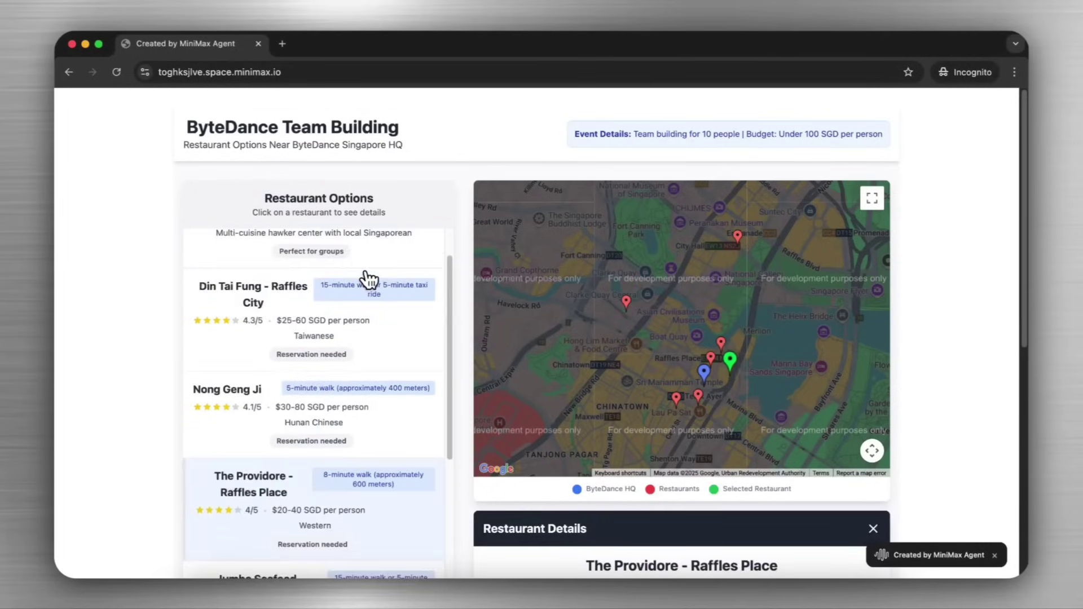
left_click(371, 265)
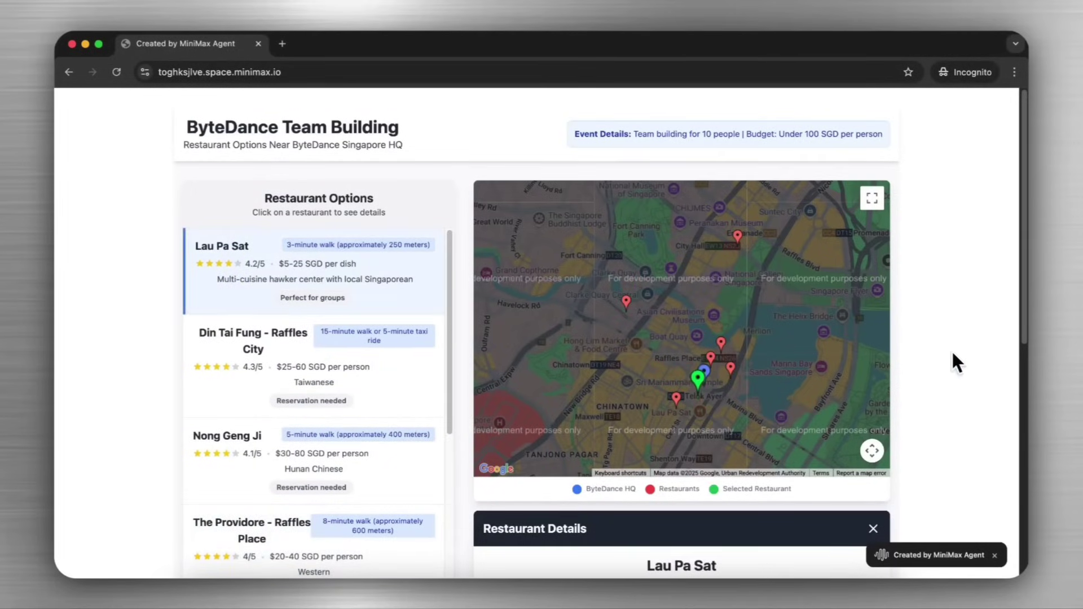
scroll(956, 376, "down", 7)
scroll(725, 341, "up", 7)
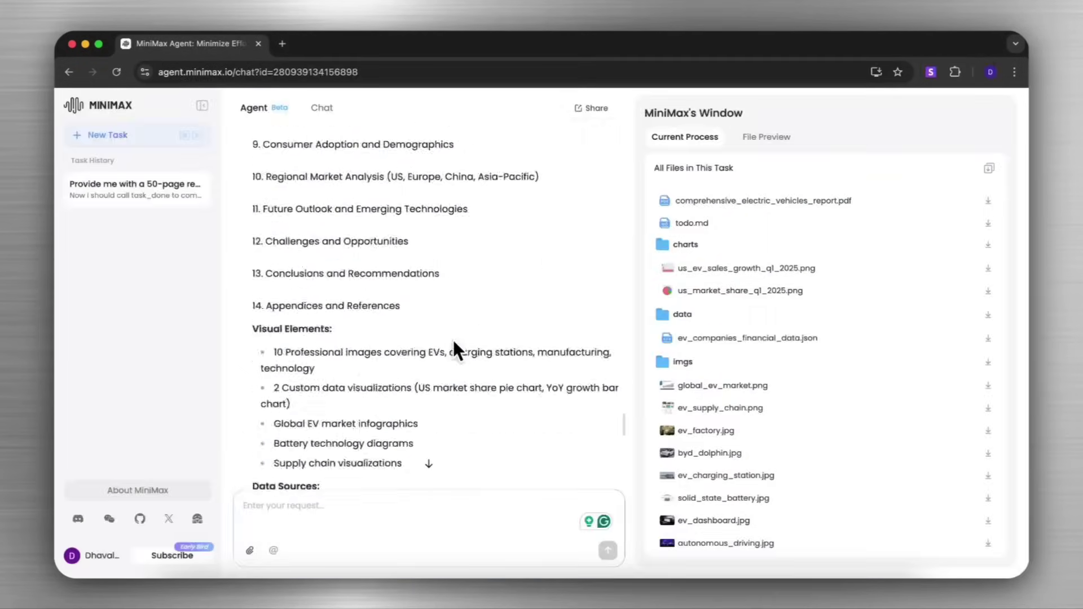
Preview the generated comprehensive_electric_vehicles_report.pdf from the task results.
scroll(452, 338, "down", 10)
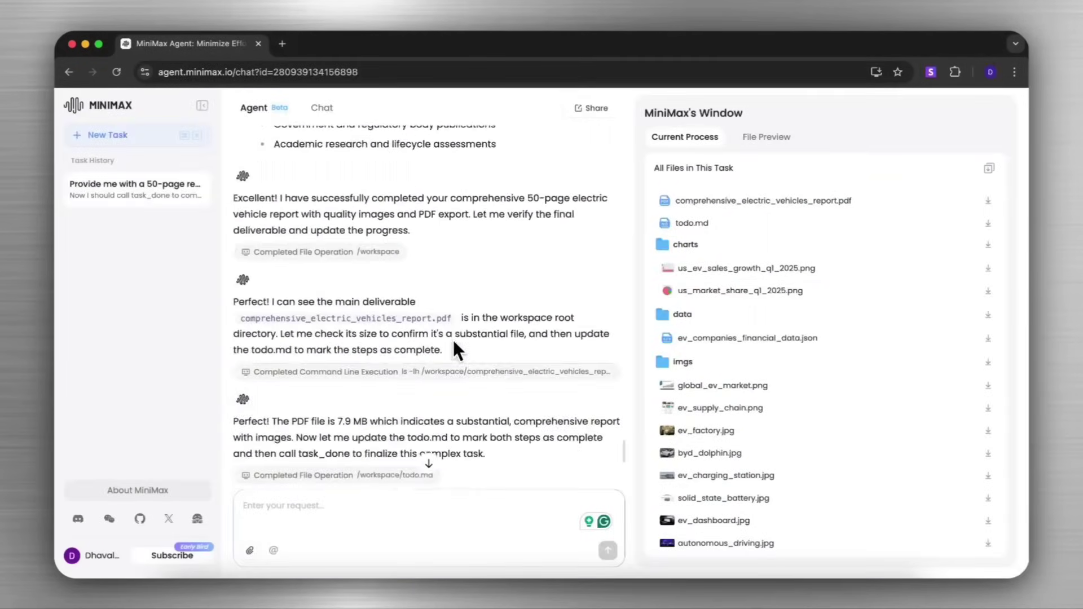
scroll(783, 360, "down", 5)
scroll(783, 360, "up", 5)
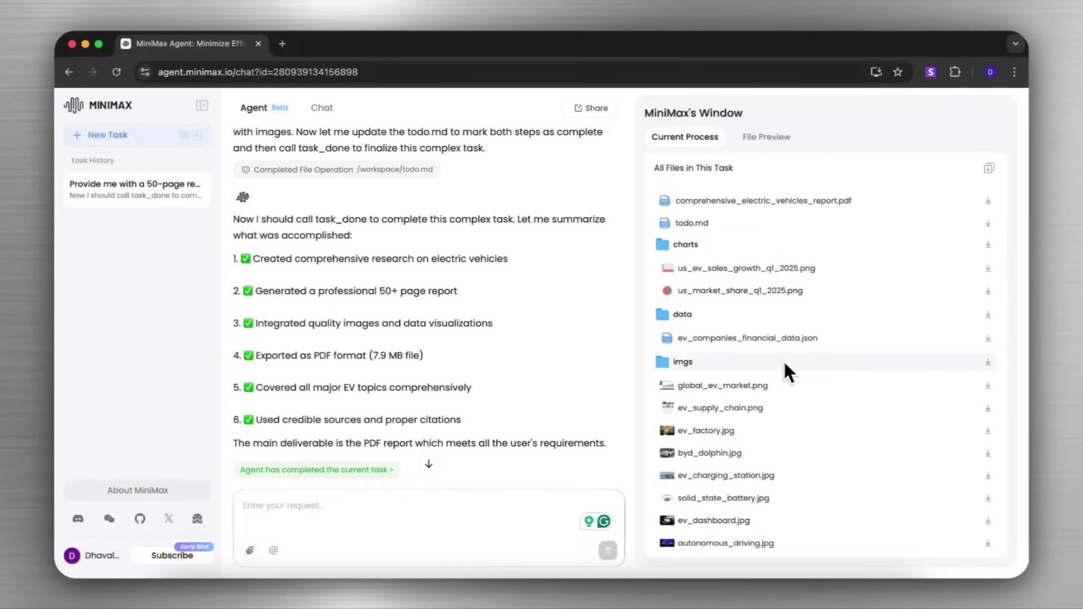
left_click(766, 137)
Scroll through the 43-page electric vehicles report to its Major Manufacturers Analysis.
scroll(812, 406, "down", 15)
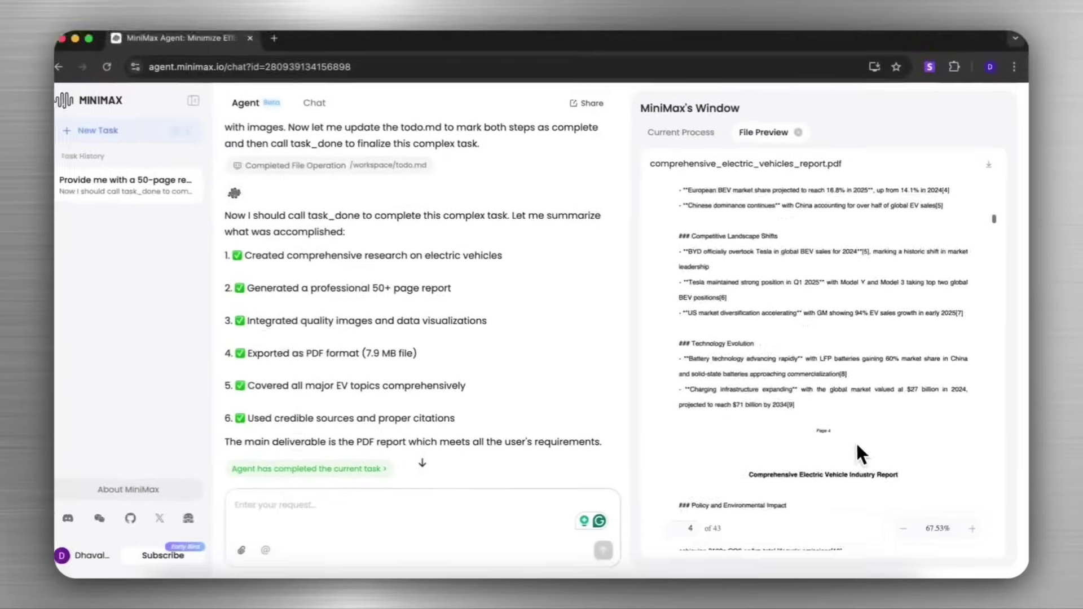
scroll(857, 445, "down", 20)
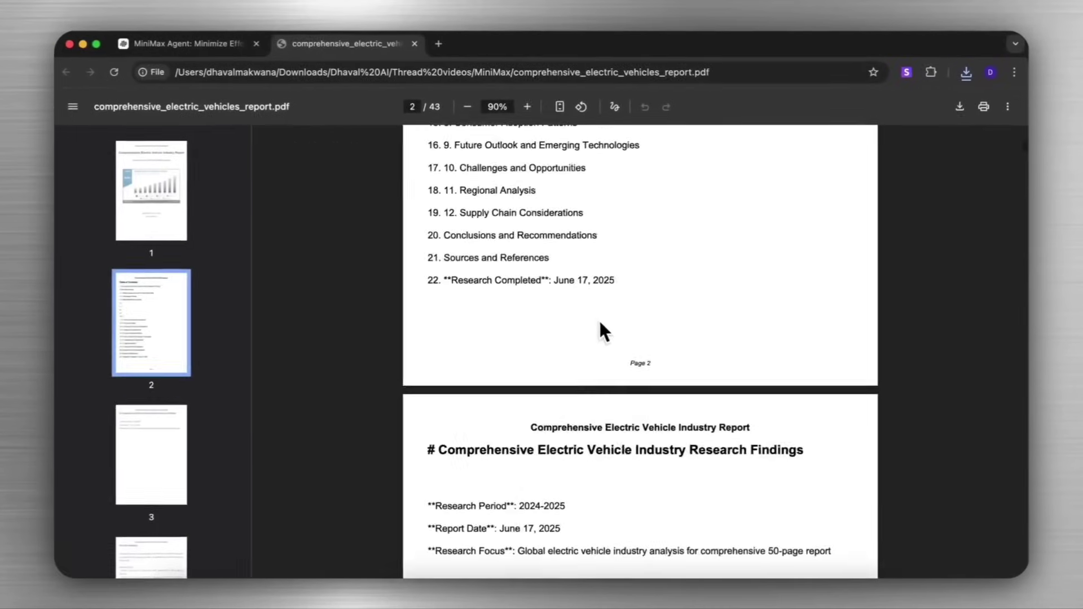
scroll(600, 317, "down", 20)
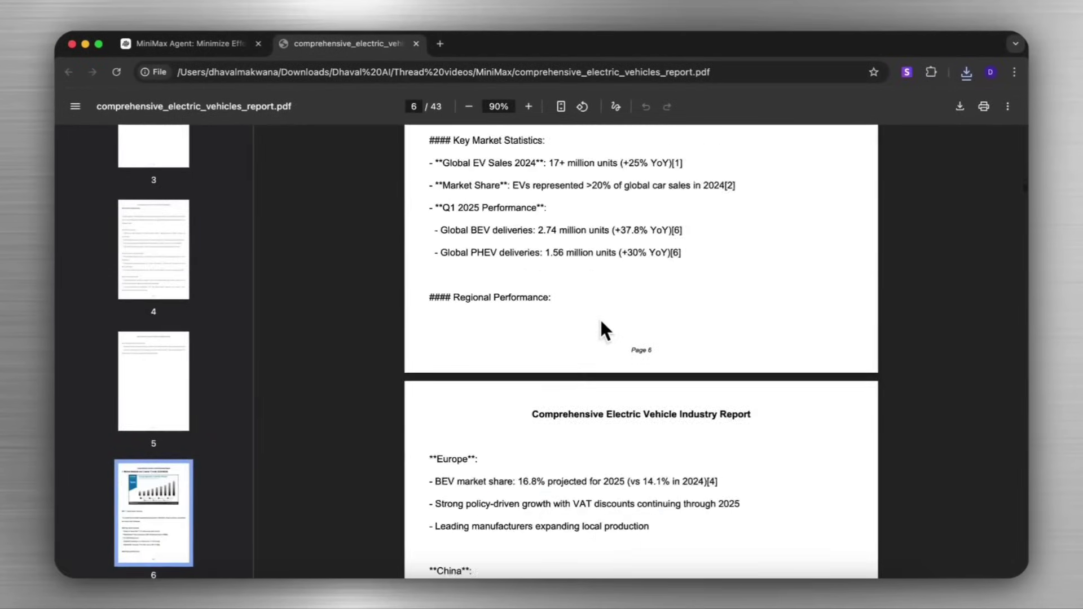
scroll(601, 320, "down", 20)
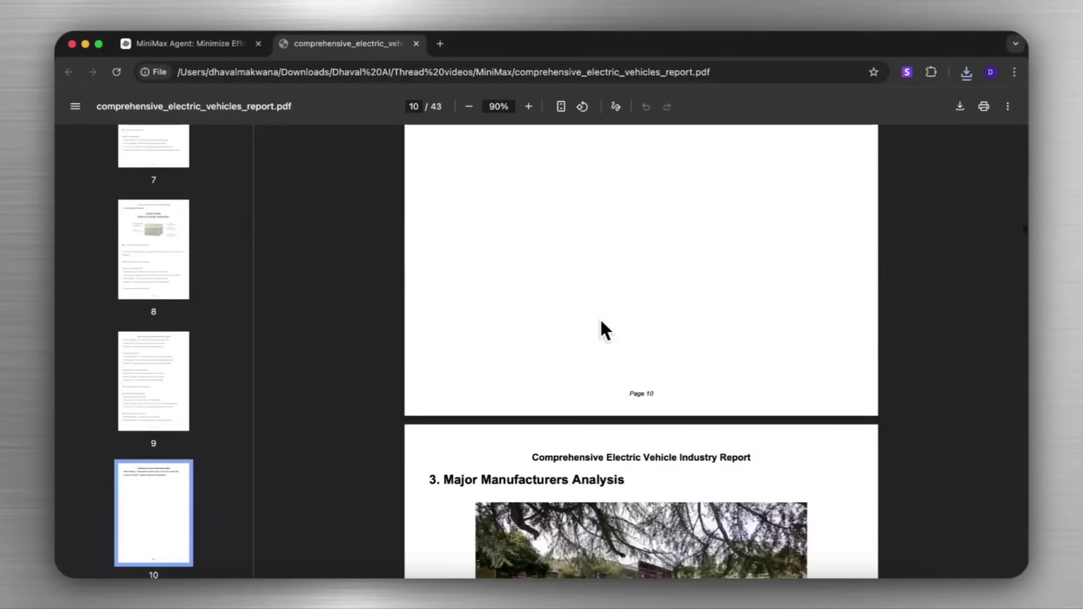
scroll(601, 322, "down", 20)
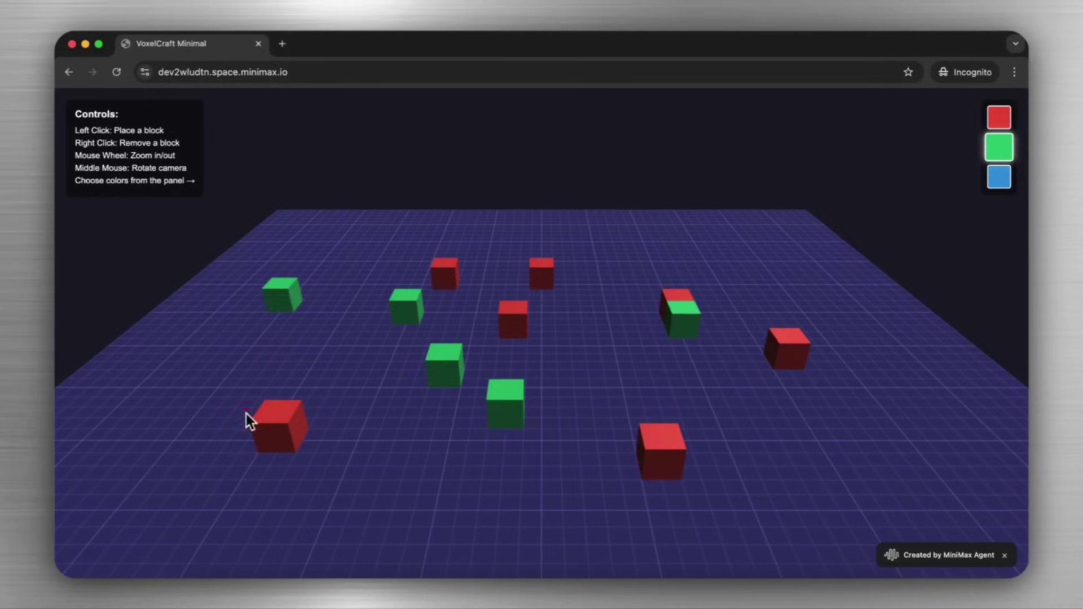
Place two green blocks in an L shape on the VoxelCraft grid.
left_click(601, 454)
left_click(564, 429)
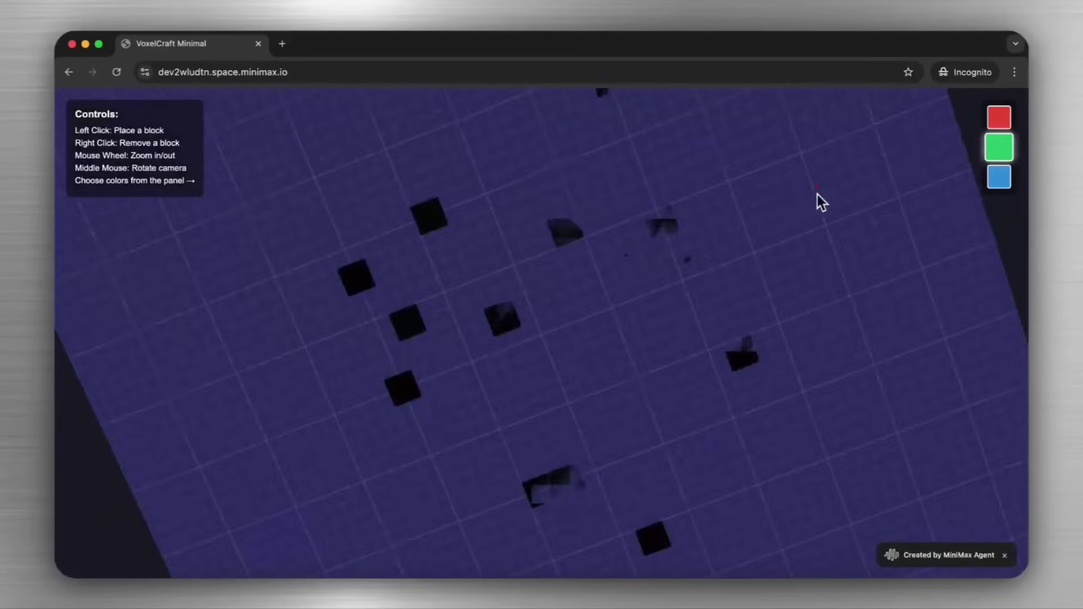
left_click_drag(817, 195, 670, 302)
Switch to blue and place twelve blue blocks spread toward the back of the grid.
left_click(998, 185)
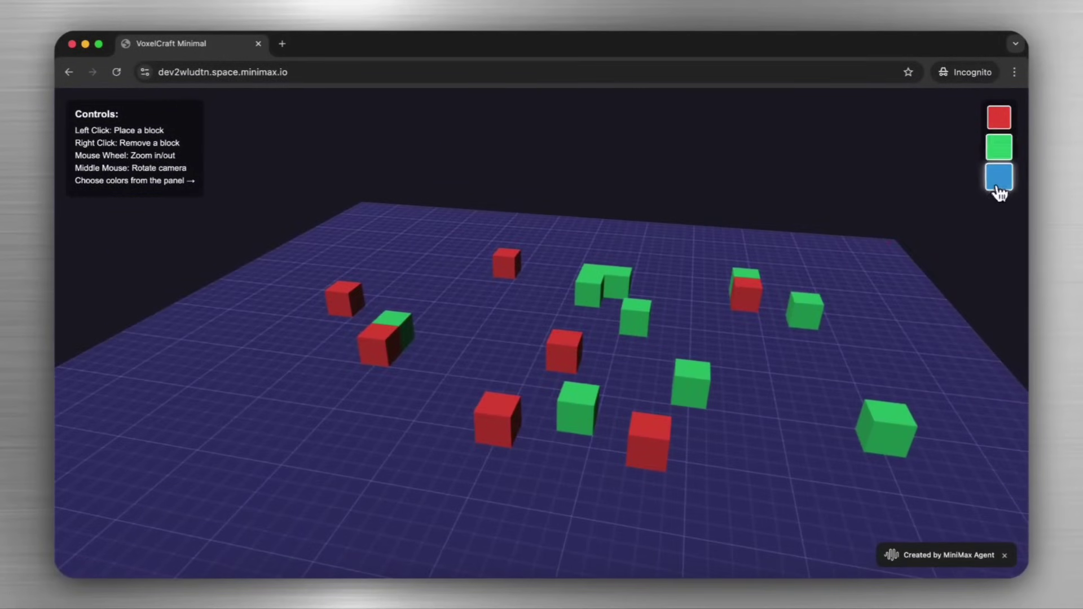
left_click(480, 368)
left_click(377, 438)
left_click(539, 495)
left_click(649, 394)
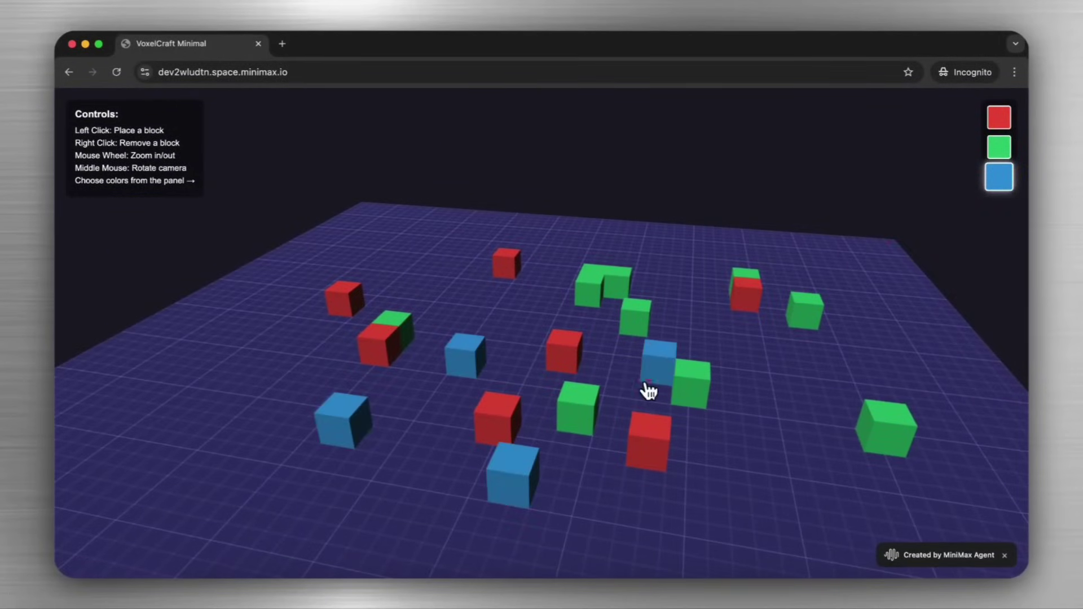
left_click(526, 370)
left_click(520, 324)
left_click(484, 295)
left_click(352, 246)
left_click(477, 229)
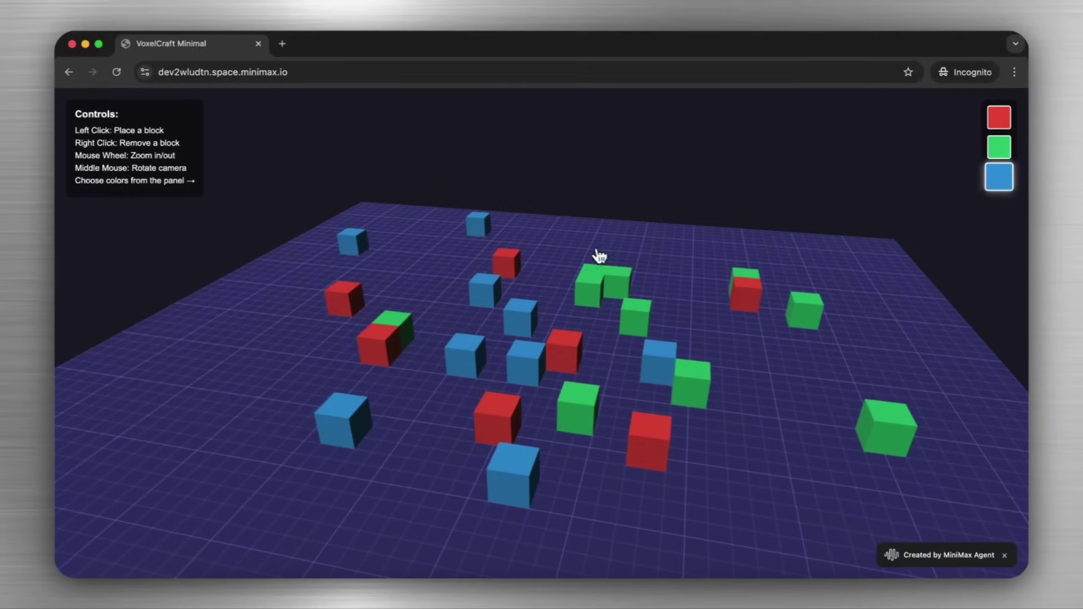
left_click(652, 248)
left_click(754, 355)
left_click(778, 491)
From a low edge-on view, add red blocks at right, lower left, lower and upper centre.
mouse_move(781, 520)
left_mouse_down()
mouse_move(895, 524)
mouse_move(914, 504)
left_mouse_up()
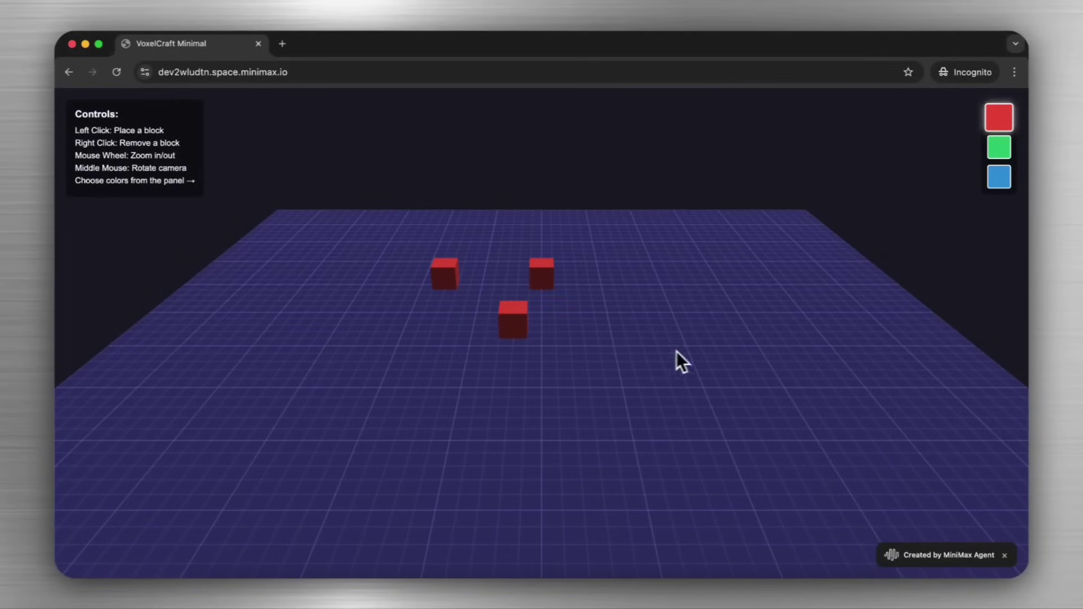
left_click(787, 355)
left_click(282, 434)
left_click(665, 457)
left_click(677, 319)
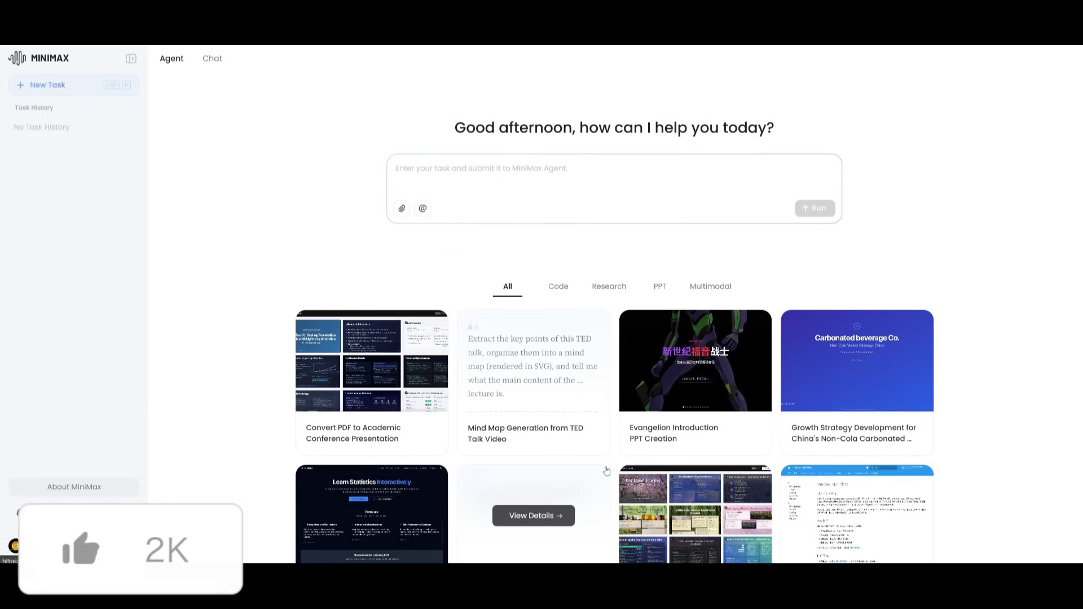
mouse_move(339, 319)
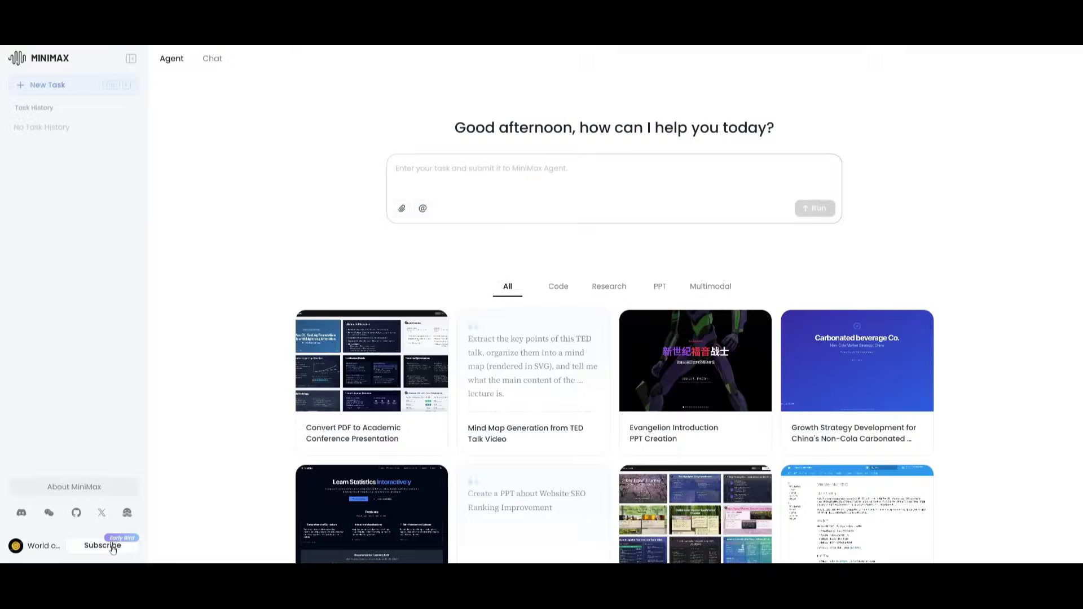
Show the subscription plans: Free, Basic at $19.00 and Pro at $69.00 per month.
left_click(119, 541)
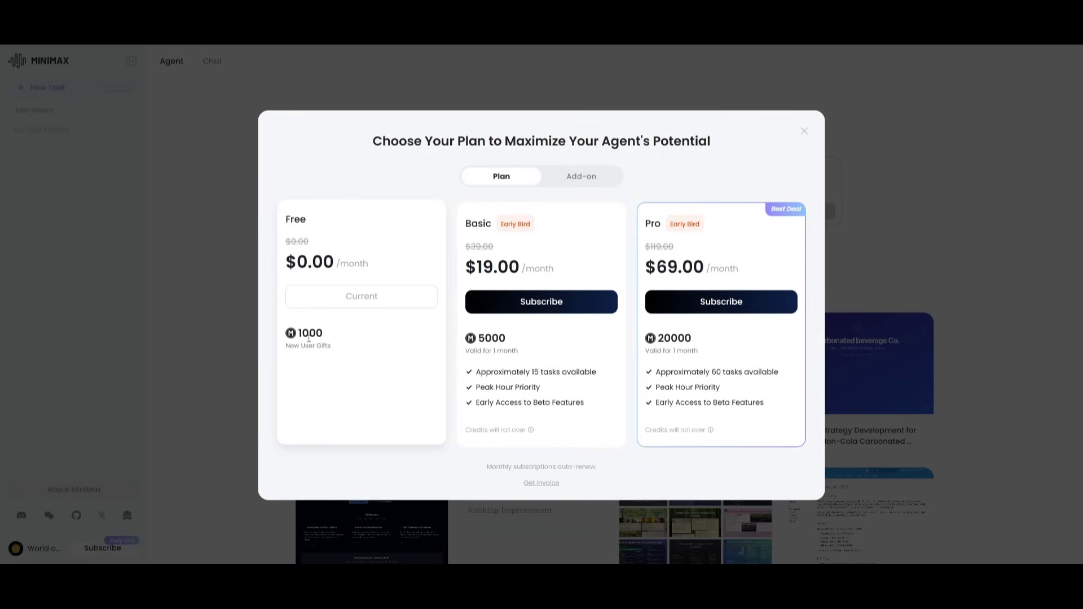
Dismiss the Choose Your Plan dialog to return to the agent's example gallery.
left_click(231, 333)
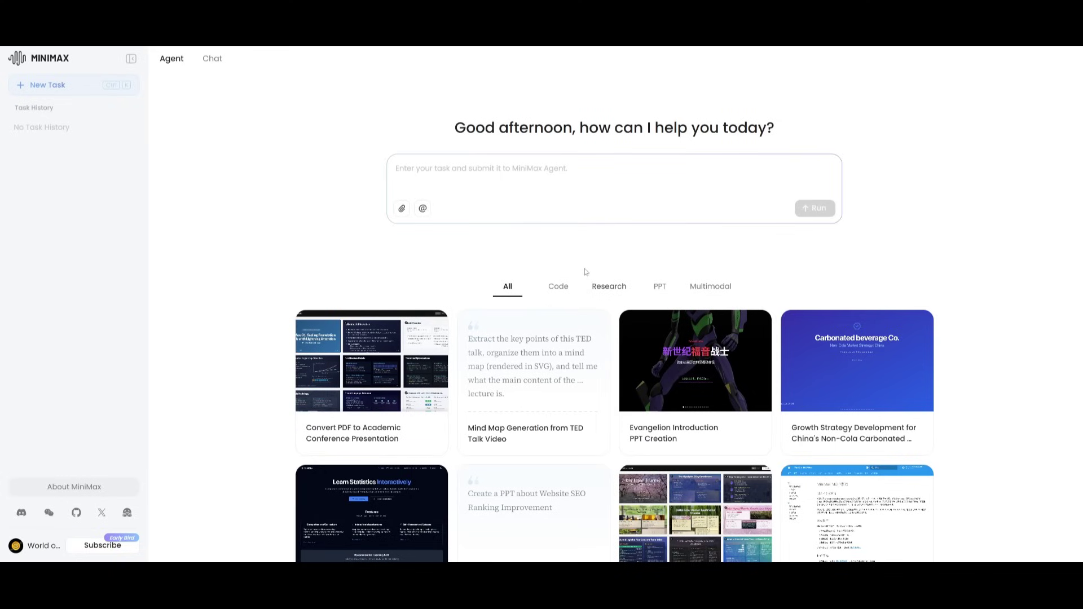
left_click(659, 288)
left_click(709, 287)
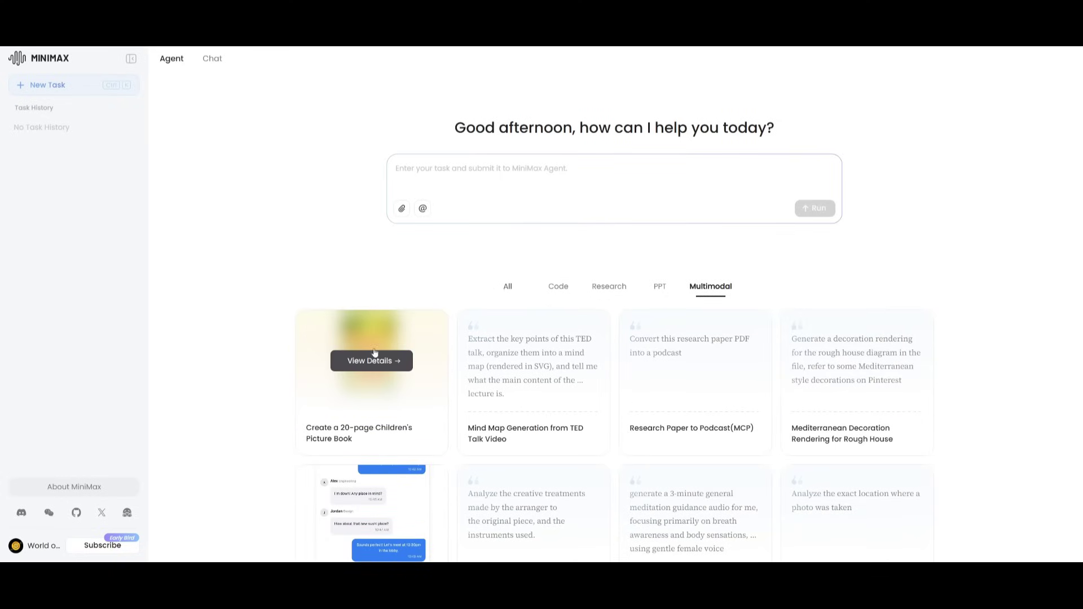
left_click(509, 288)
scroll(350, 373, "down", 2)
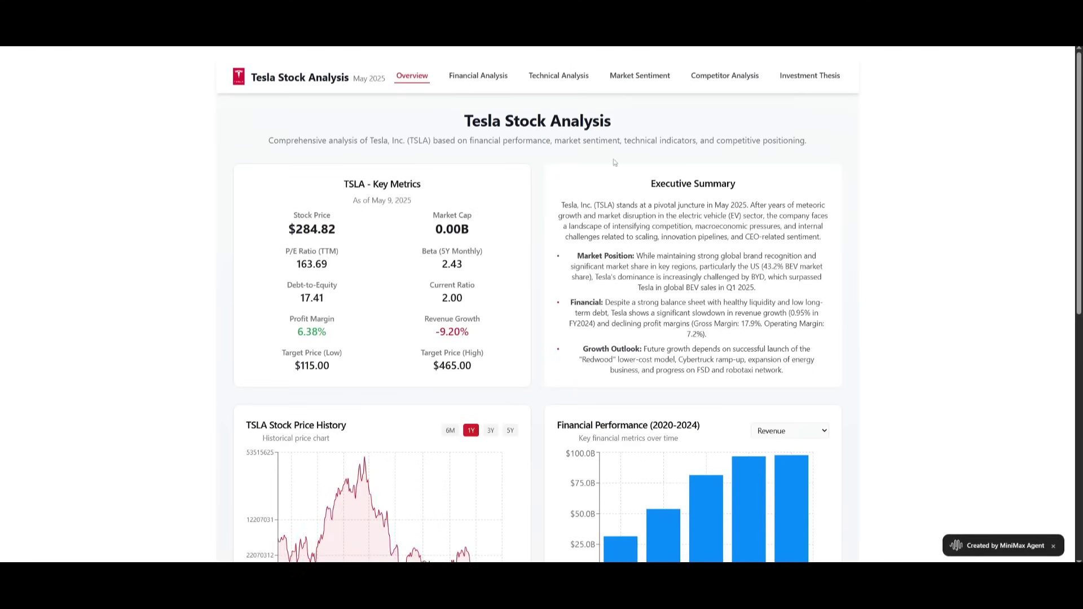
Tour the Tesla dashboard's Overview, Financial, Technical, Market Sentiment and Competitor Analysis pages.
scroll(446, 111, "down", 9)
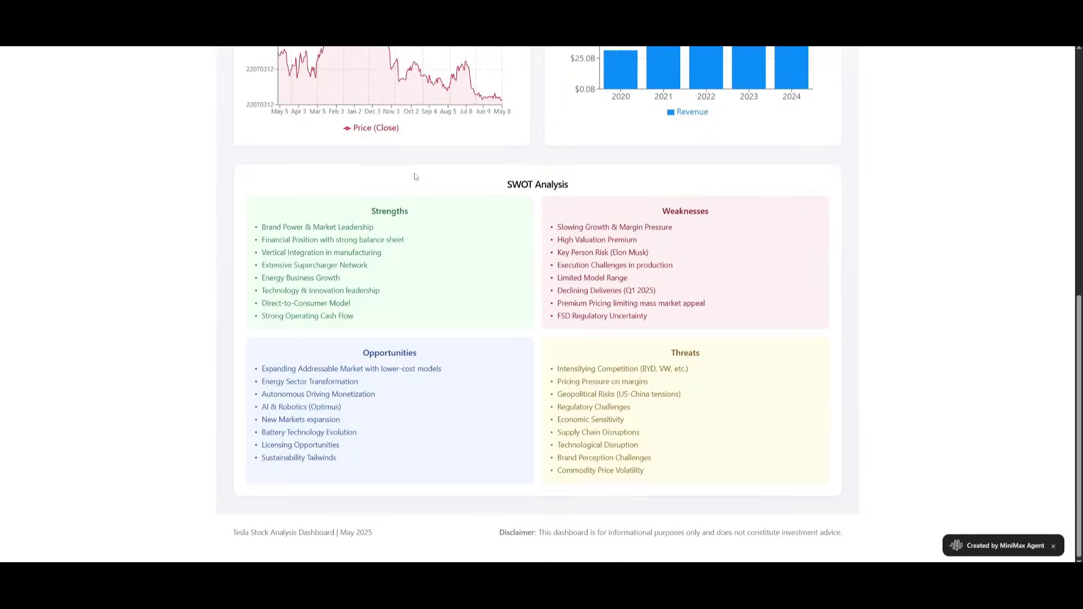
scroll(415, 177, "up", 10)
left_click(479, 75)
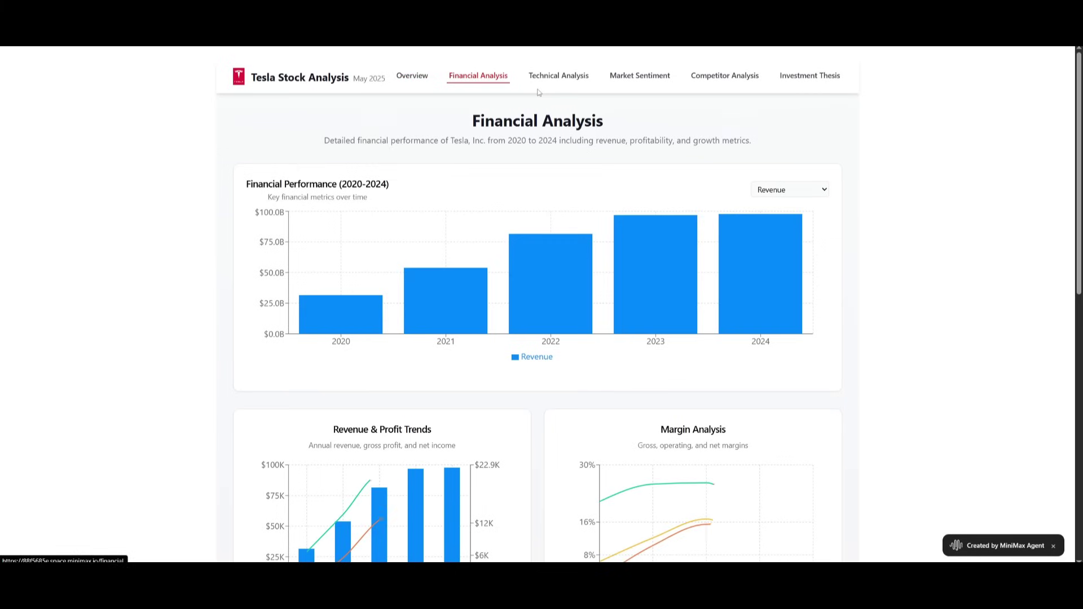
scroll(539, 93, "down", 5)
scroll(539, 93, "up", 5)
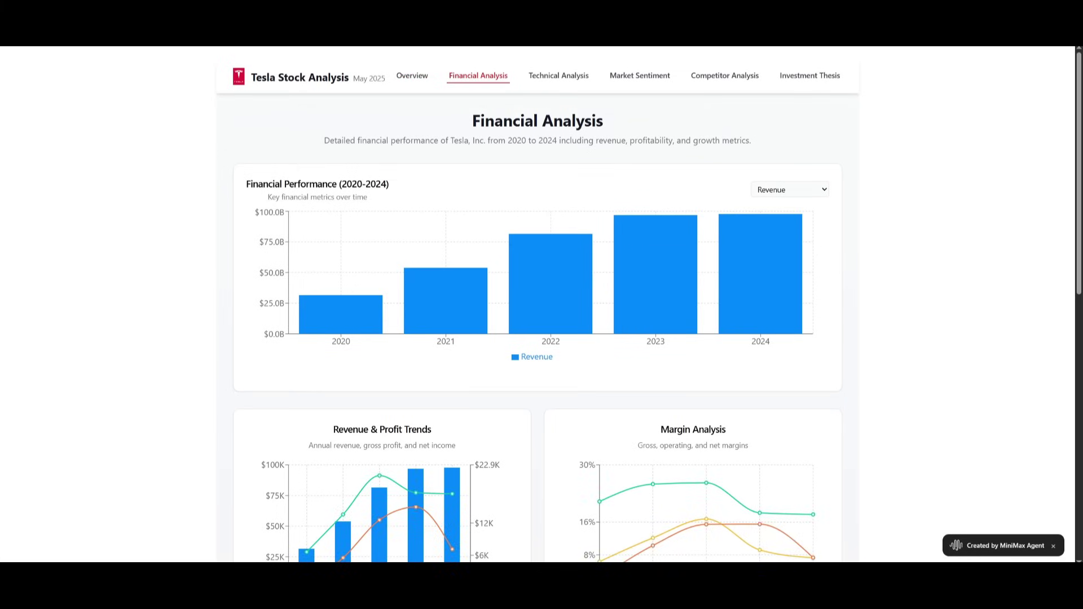
left_click(558, 77)
left_click(643, 79)
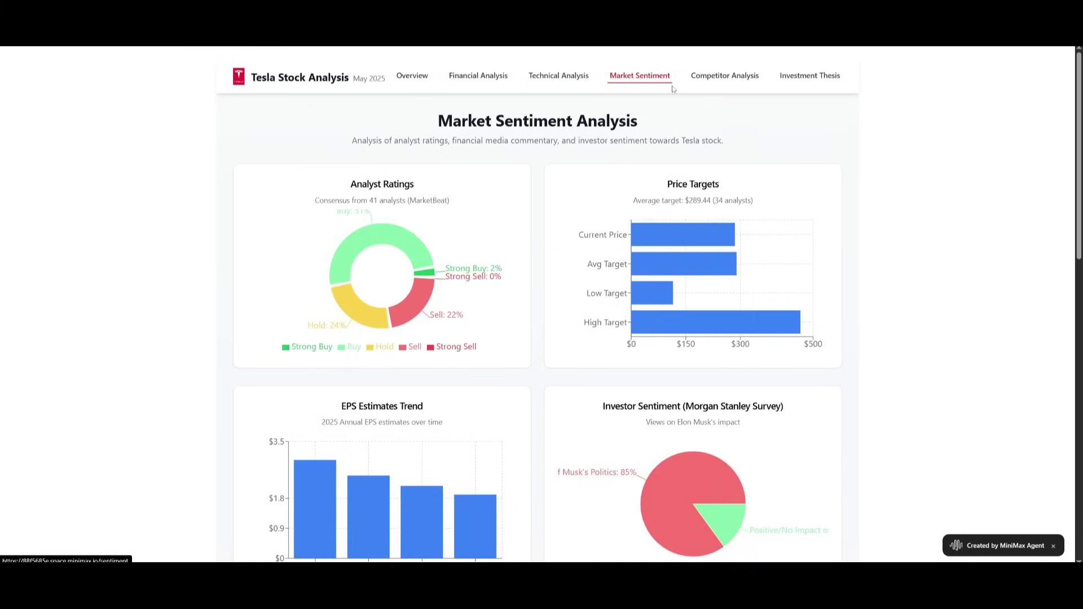
left_click(734, 77)
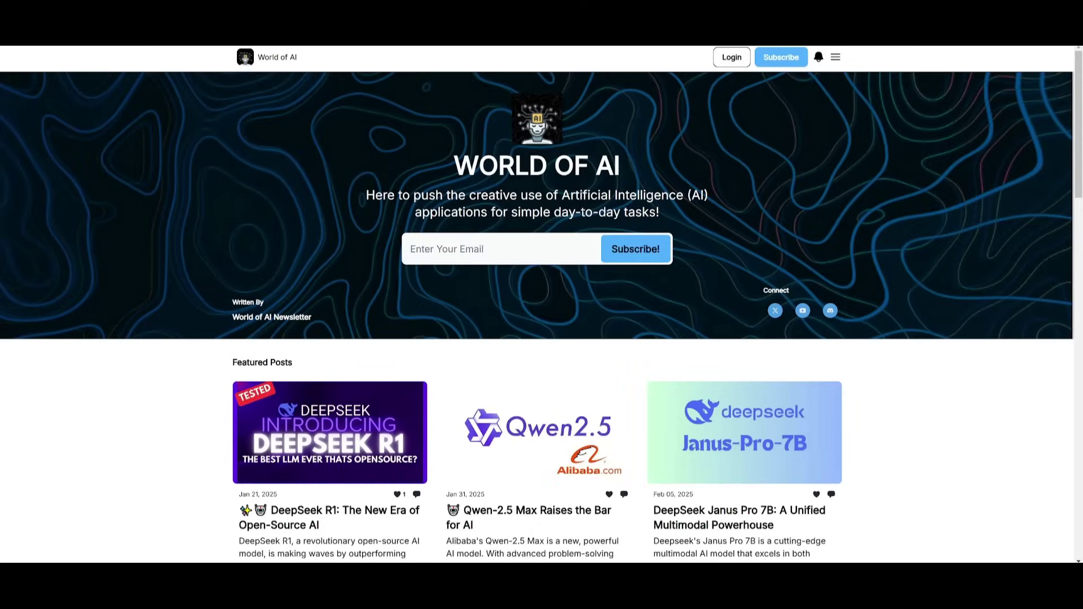
scroll(143, 161, "down", 4)
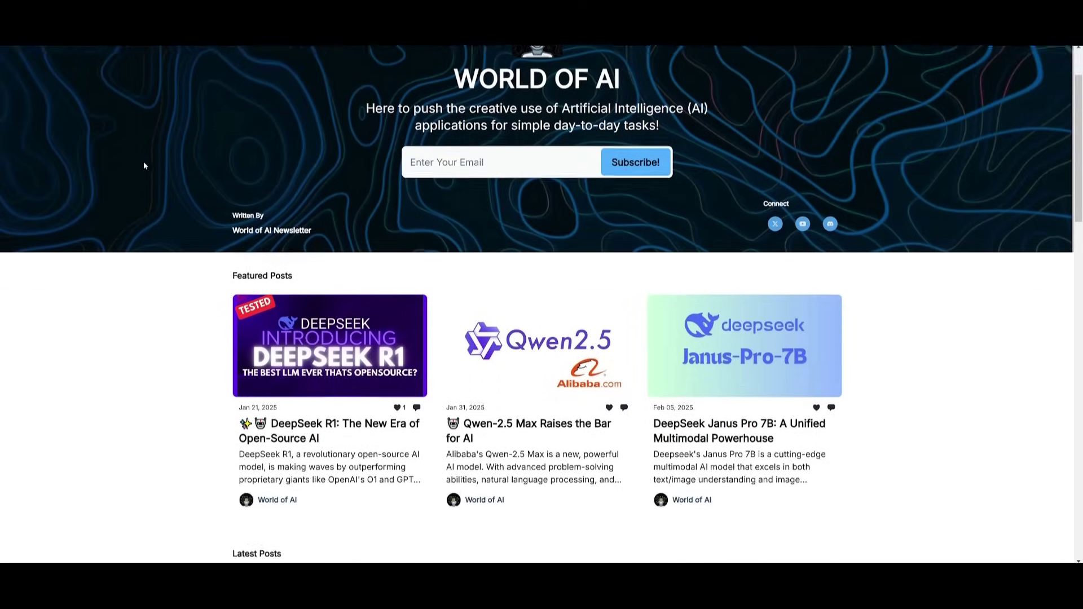
scroll(144, 161, "down", 5)
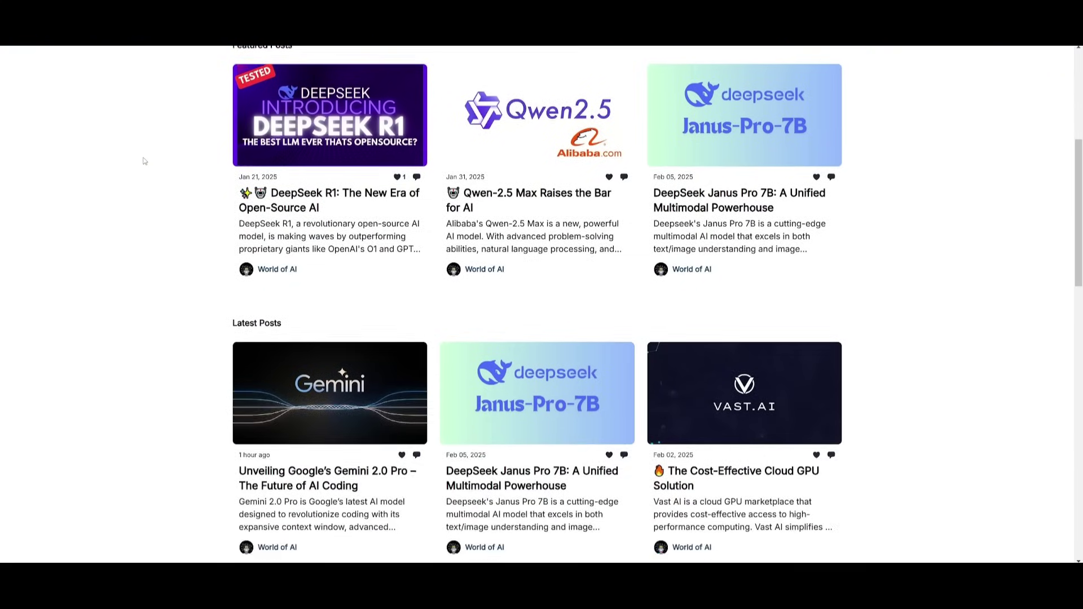
scroll(131, 162, "down", 5)
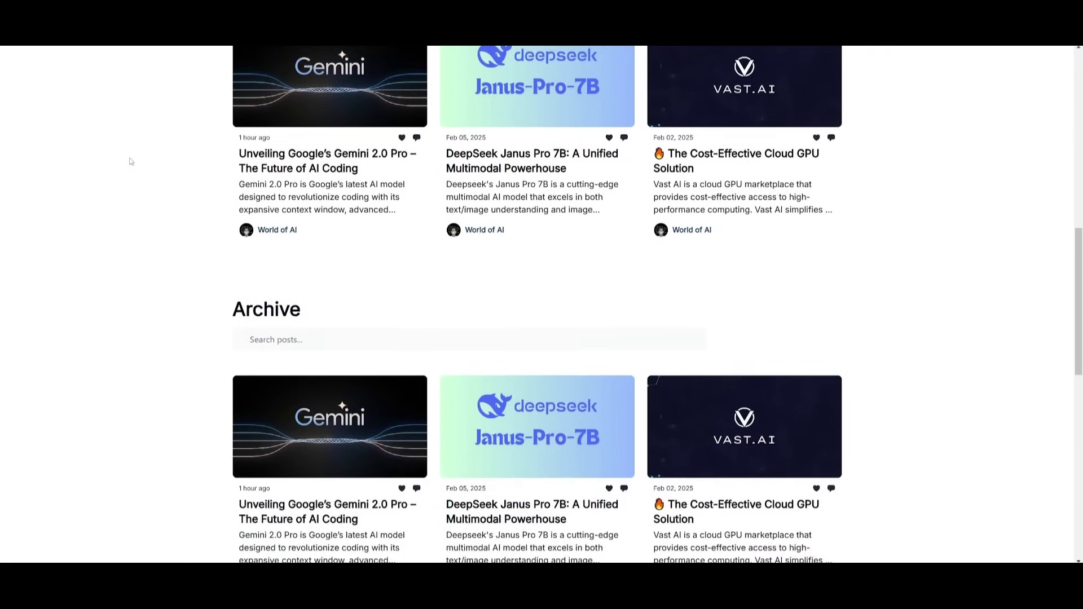
scroll(131, 162, "down", 5)
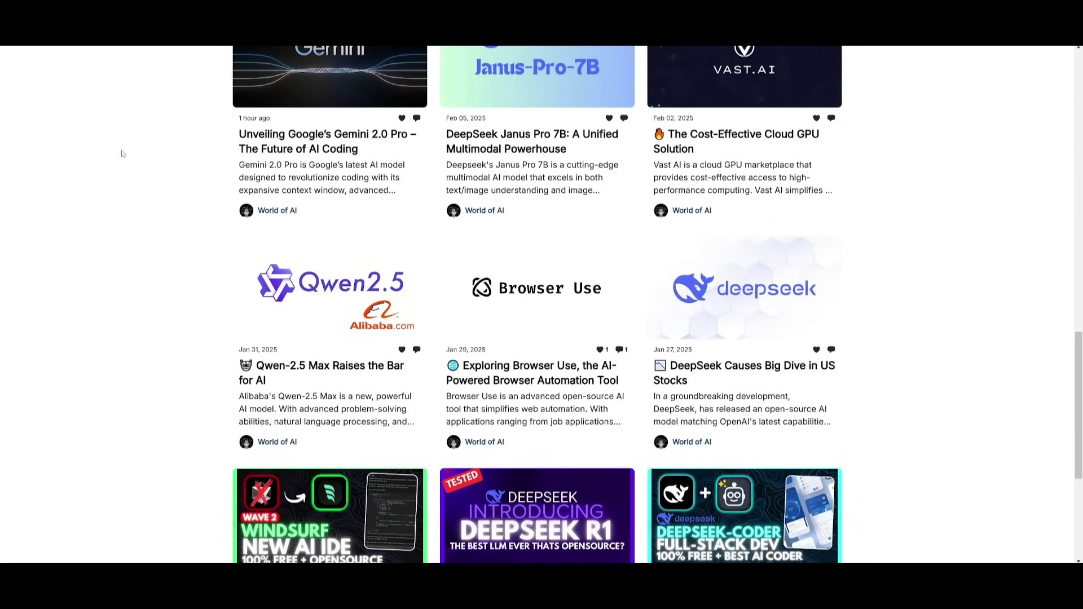
scroll(108, 169, "down", 4)
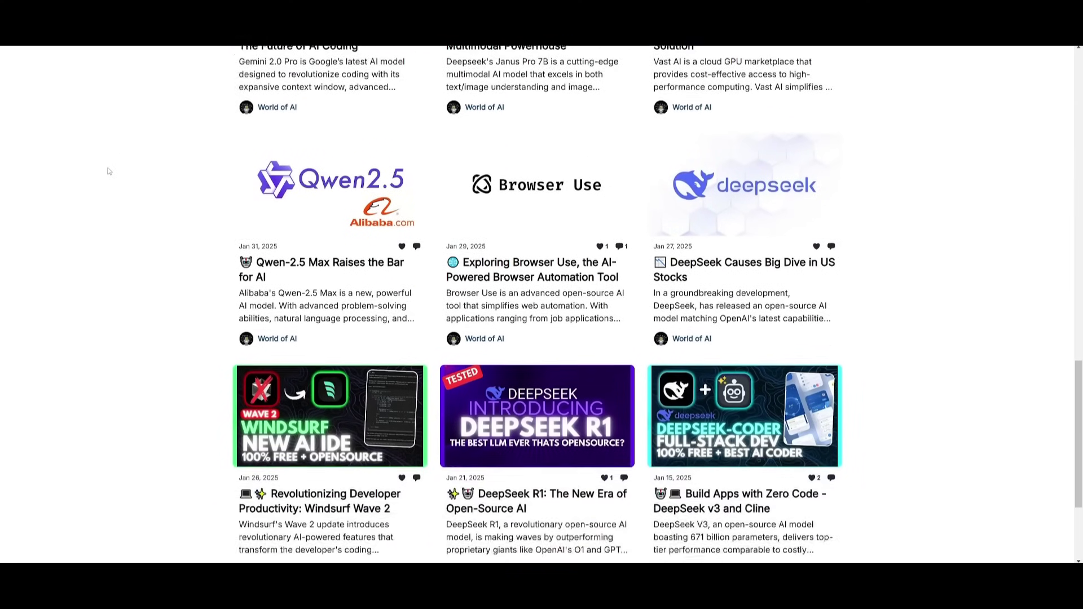
scroll(109, 170, "down", 2)
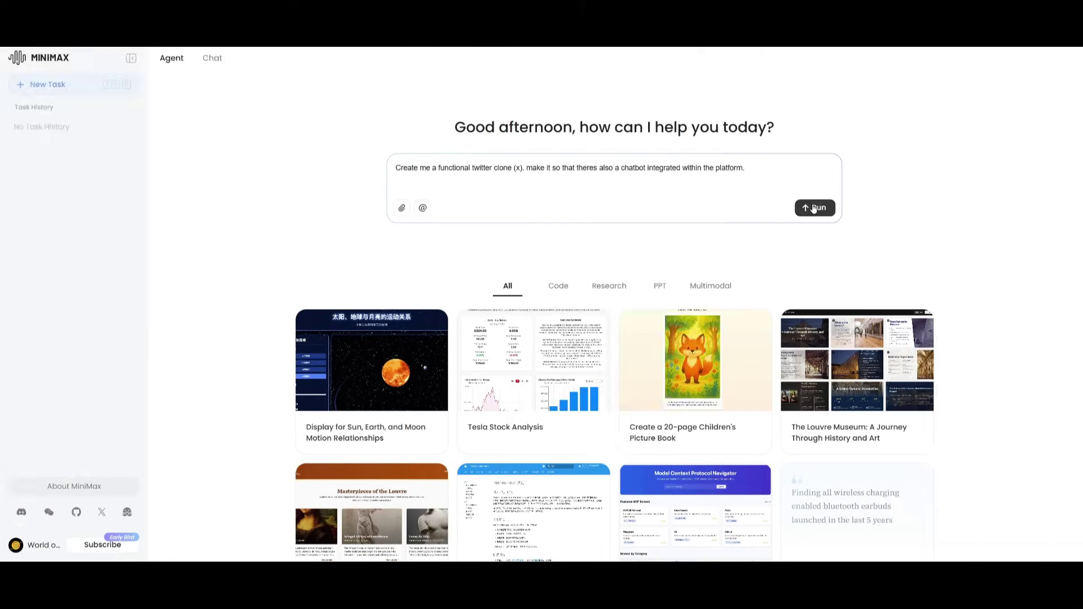
Run the Twitter clone with integrated chatbot prompt as a new Agent task.
left_click(814, 207)
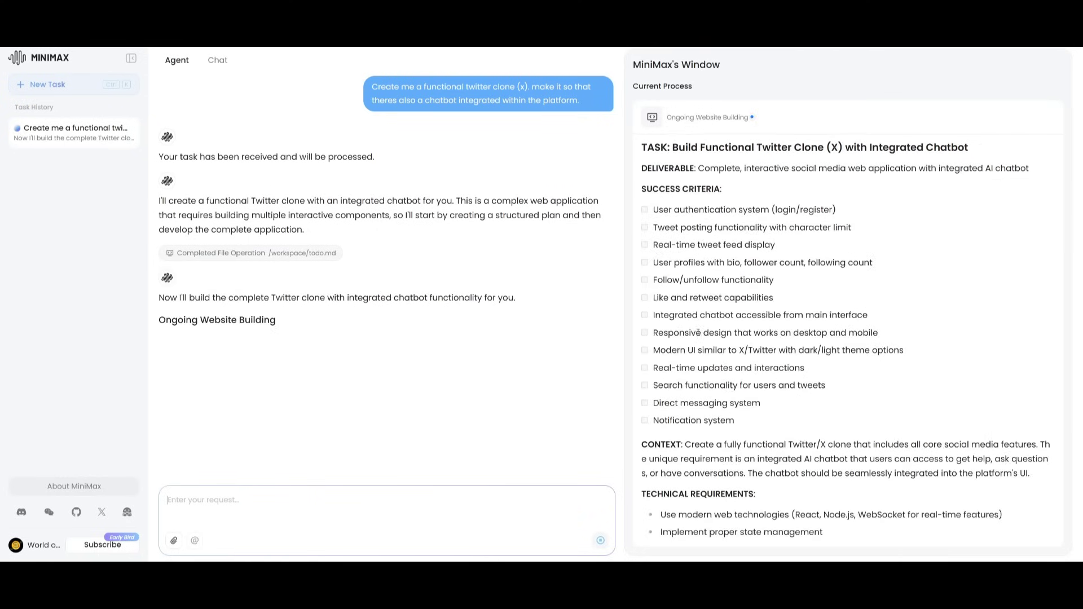
Scroll through the agent's todo.md plan while it builds and deploys the Twitter clone.
scroll(700, 334, "down", 2)
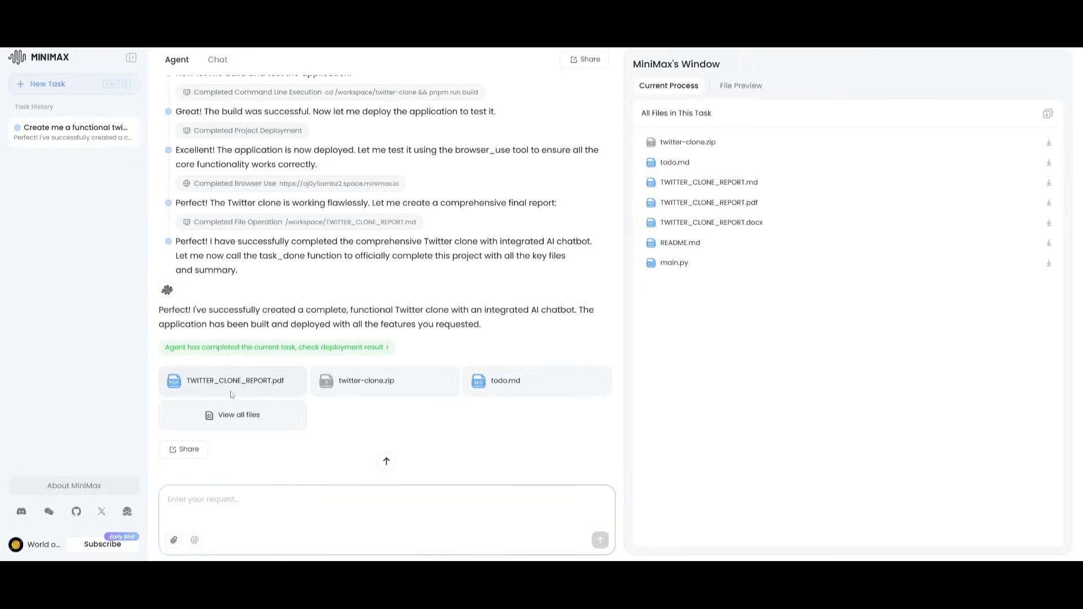
Open the deployed Twitter clone from the task's files and sign in with the demo account.
left_click(277, 418)
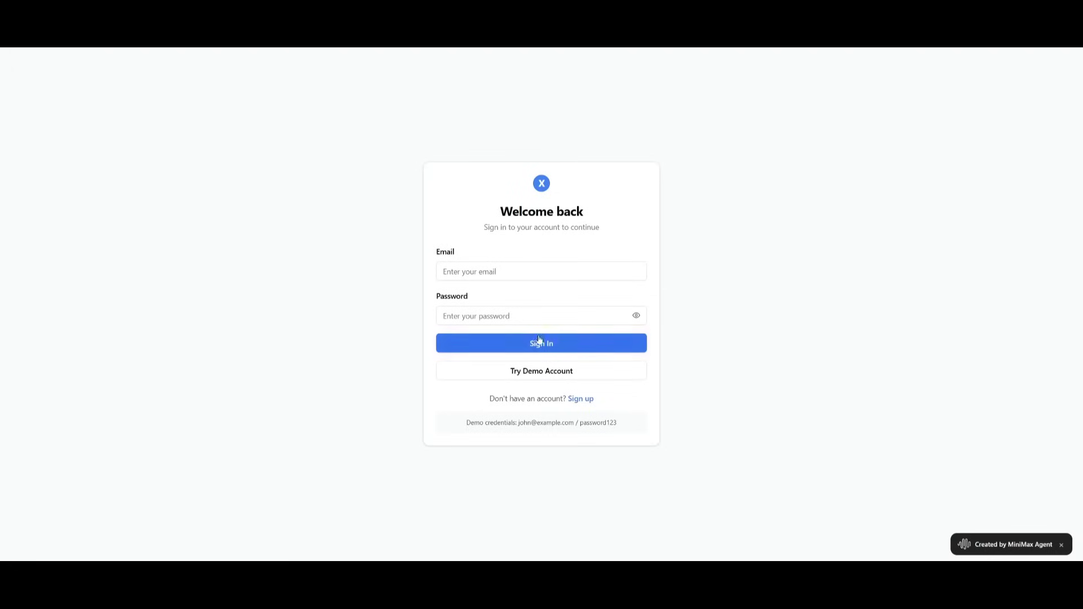
left_click(547, 377)
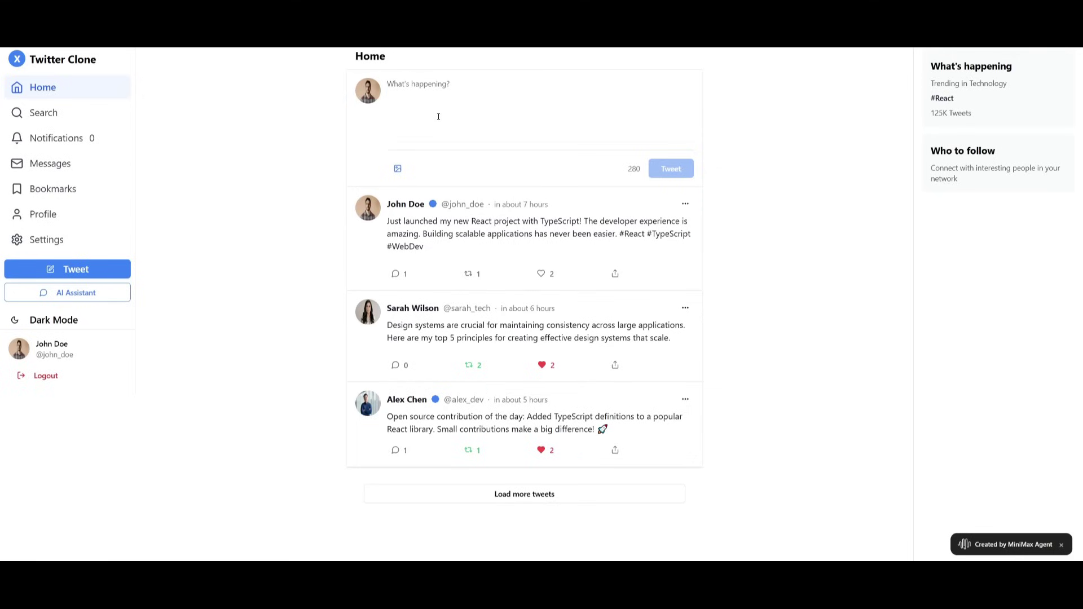
Post the tweet 'im currently filming a video!' to the home feed.
type("im cur")
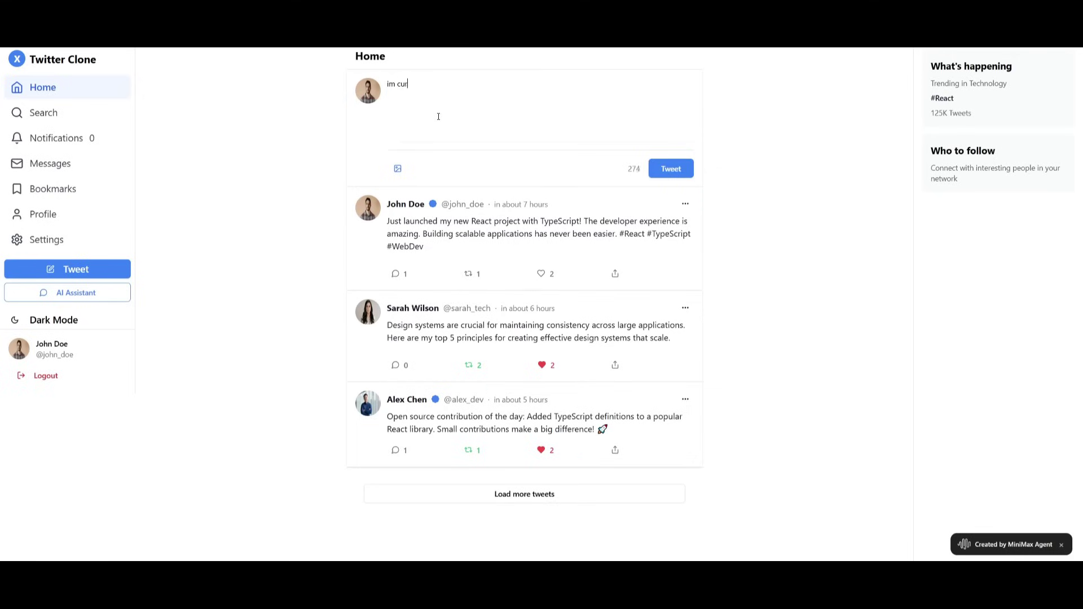
type("ently filming a video!")
left_click(652, 174)
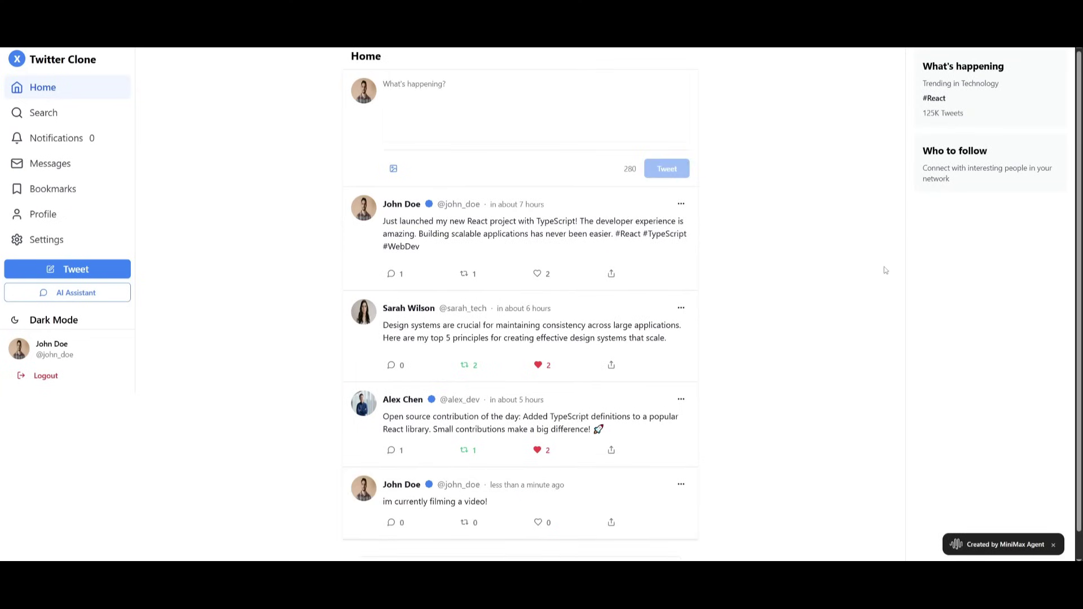
Visit the Search and Profile pages, then greet the AI Assistant with 'hello' and close it.
left_click(76, 113)
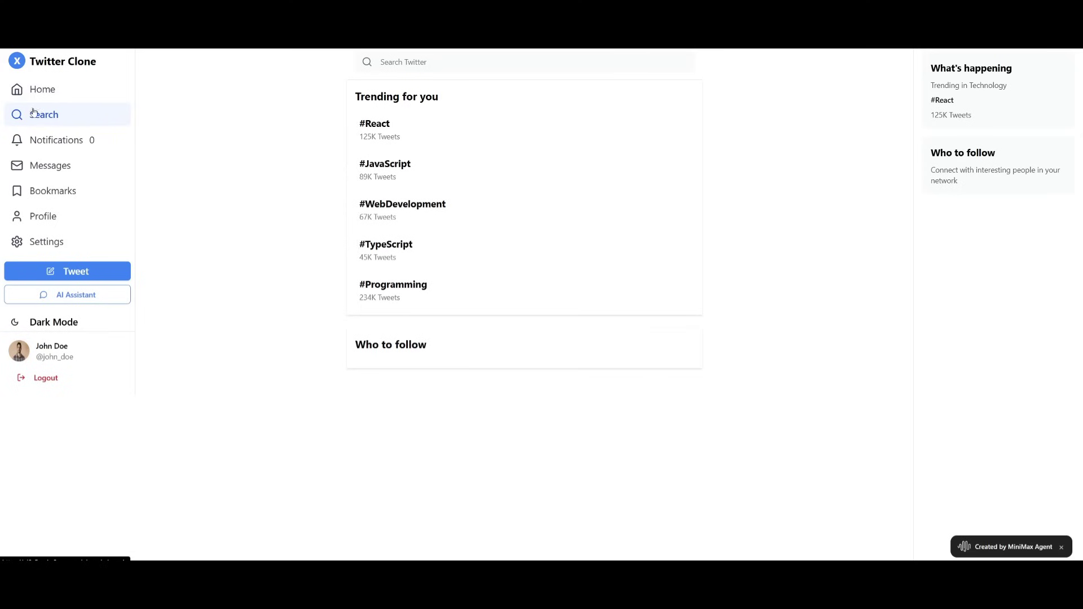
left_click(45, 219)
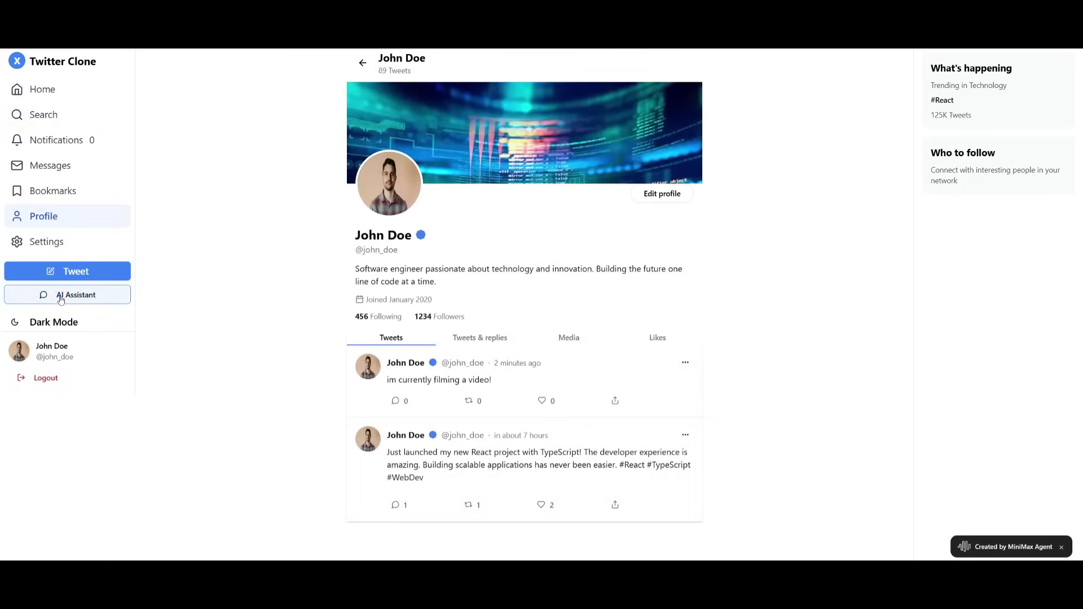
left_click(61, 297)
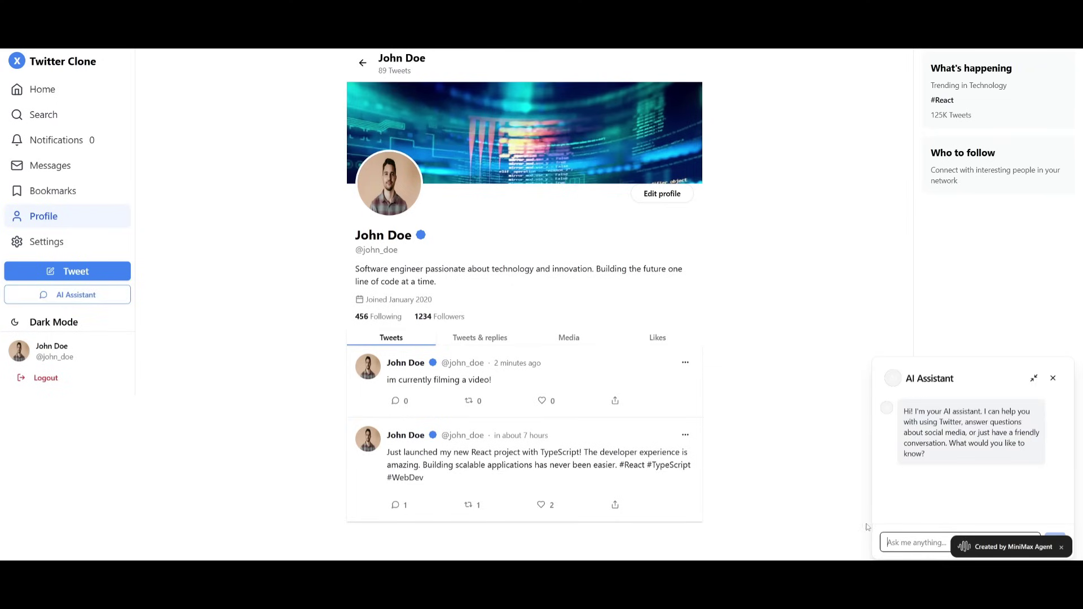
type("hello")
key("Return")
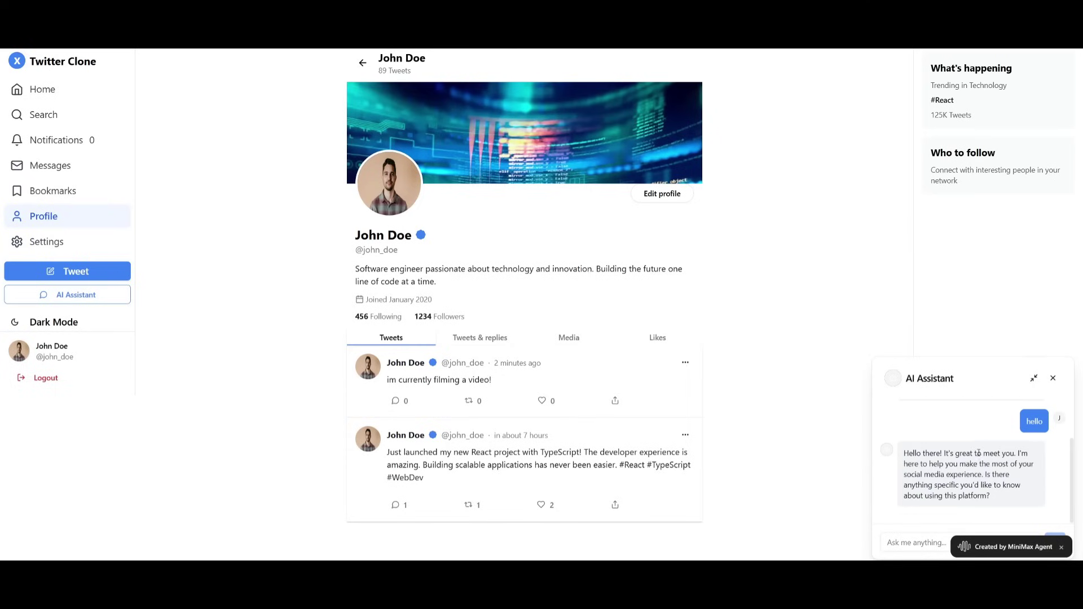
left_click(1053, 378)
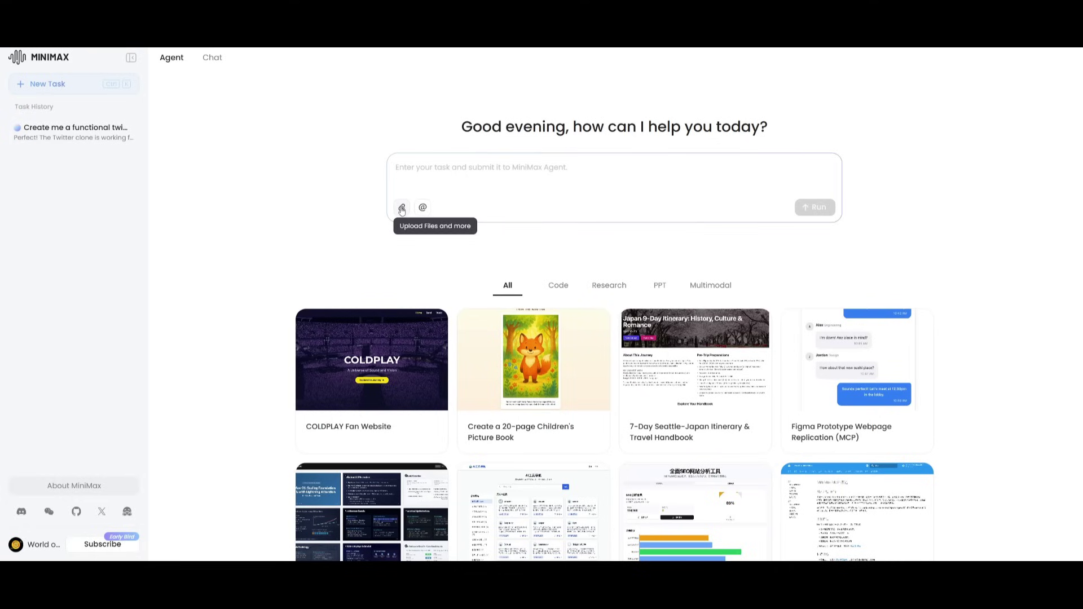
Browse the @ list of mentionable tools and open the MCP Market of integrations.
left_click(422, 209)
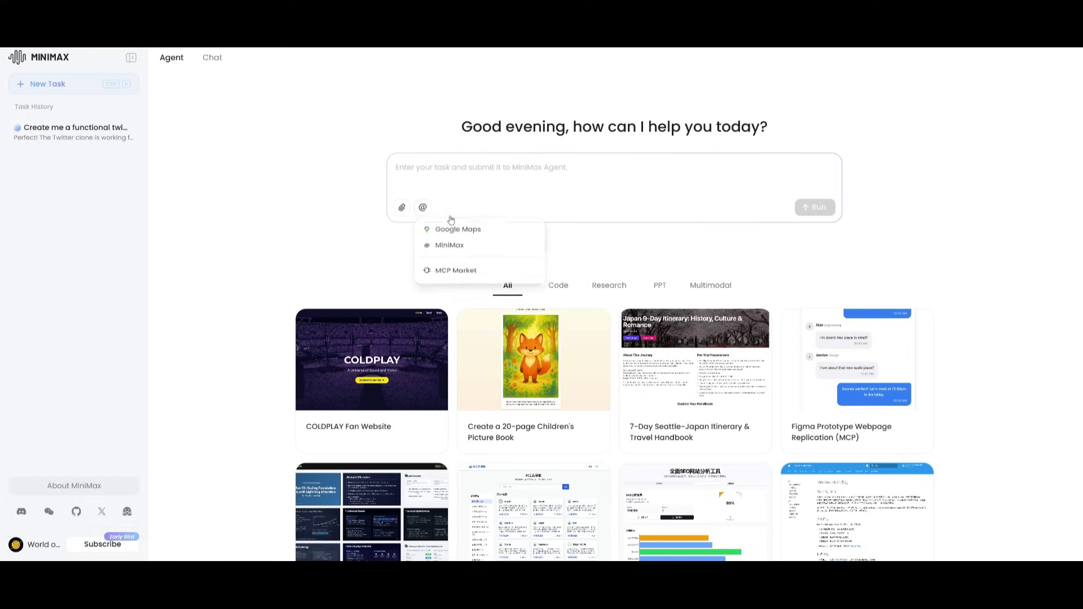
left_click(422, 208)
left_click(423, 208)
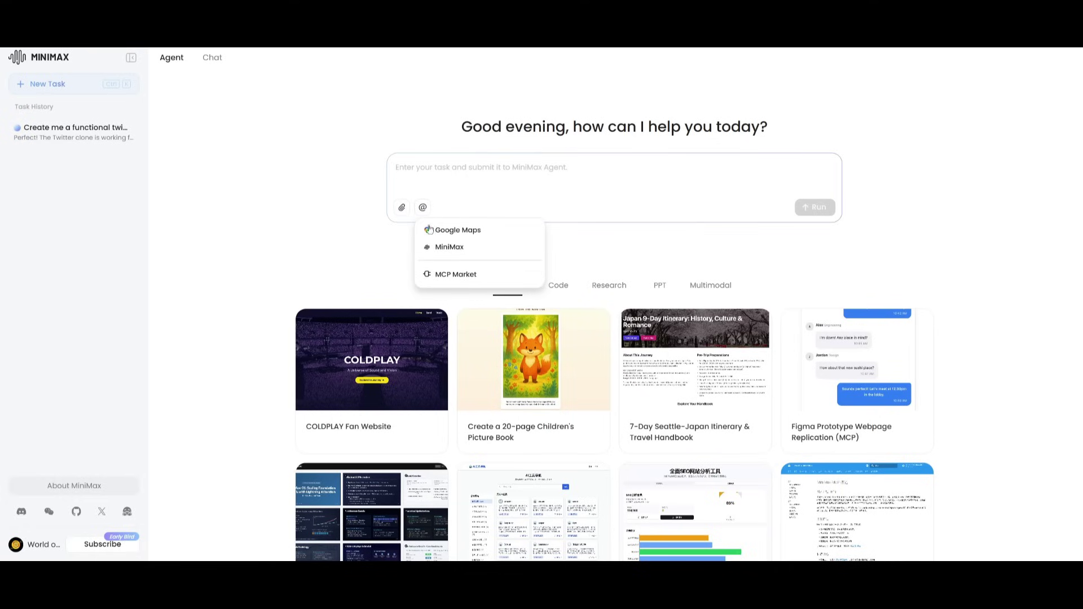
left_click(444, 279)
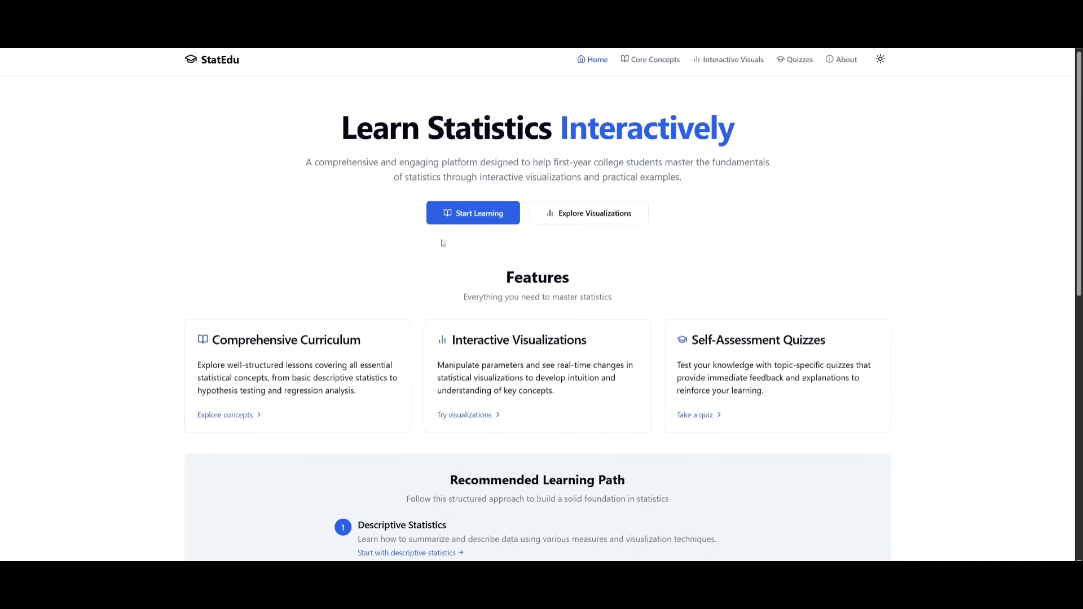
Explore the core concepts modules: Descriptive Statistics, Probability Foundations, and Sampling & Distributions lessons.
left_click(468, 223)
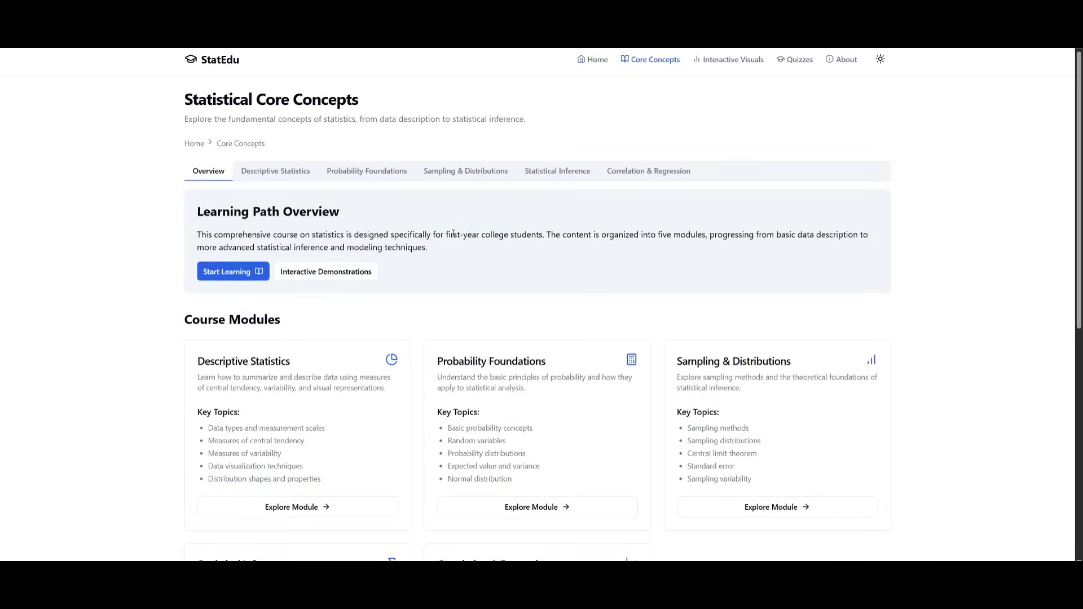
scroll(407, 244, "down", 5)
left_click(302, 295)
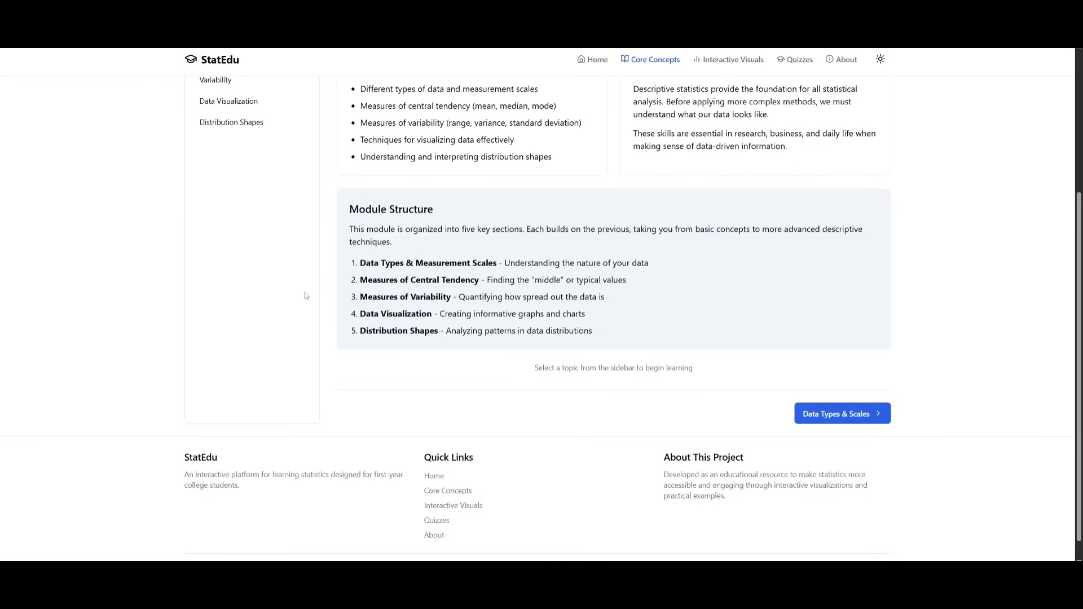
scroll(564, 327, "up", 5)
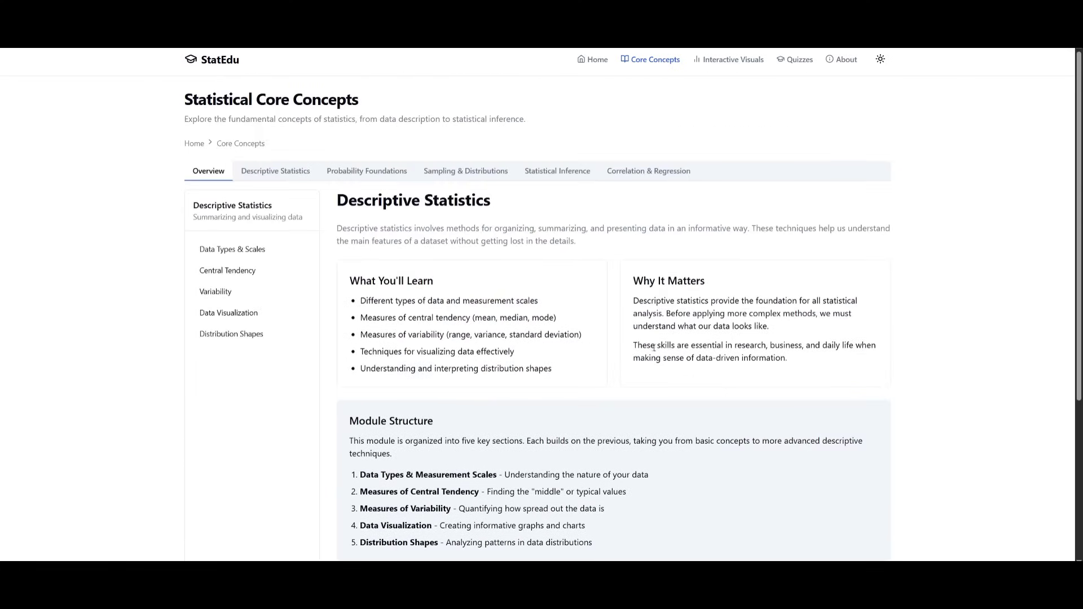
left_click(281, 171)
left_click(345, 171)
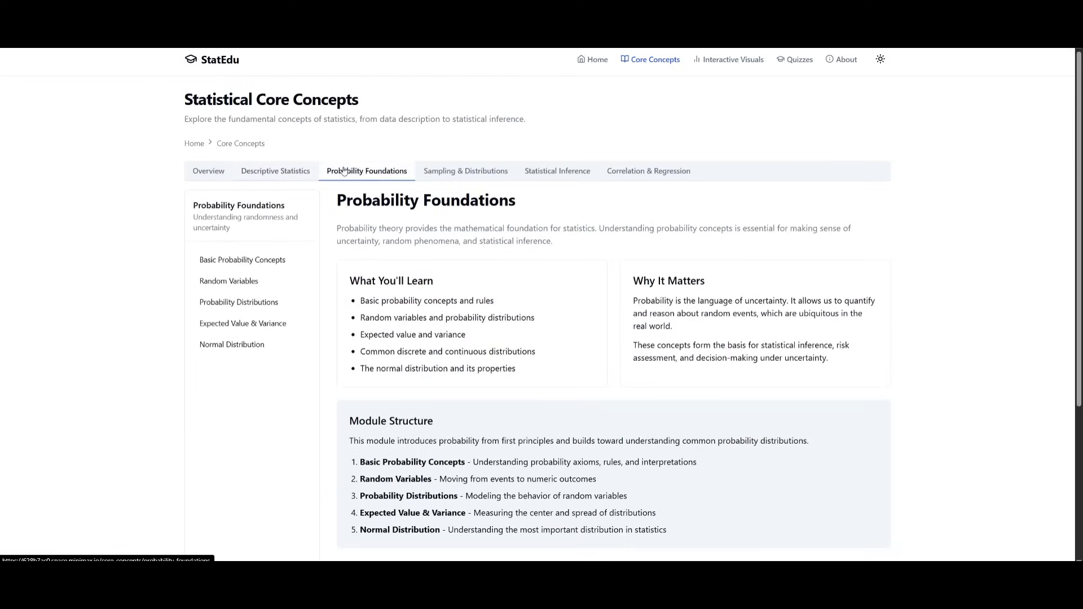
left_click(466, 172)
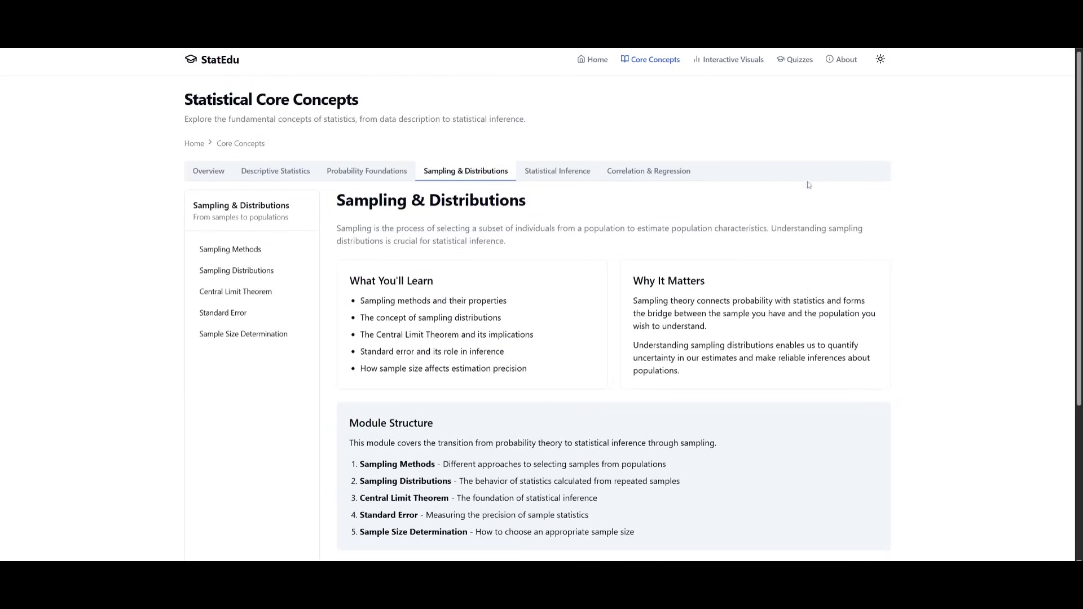
Open the Interactive Visualizations page and switch the site to the dark theme.
left_click(714, 65)
left_click(883, 62)
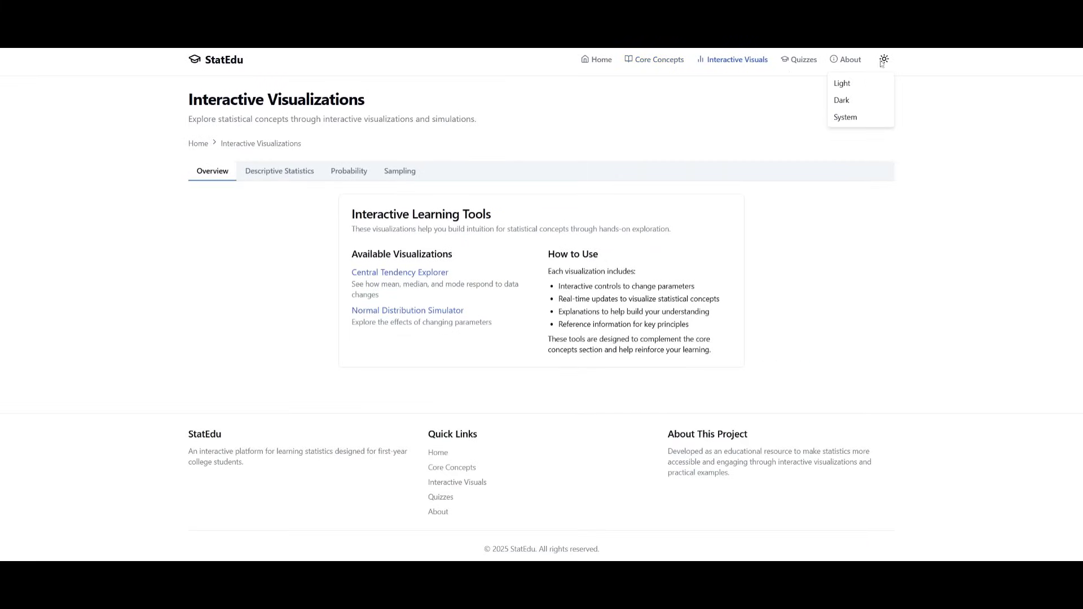
left_click(840, 100)
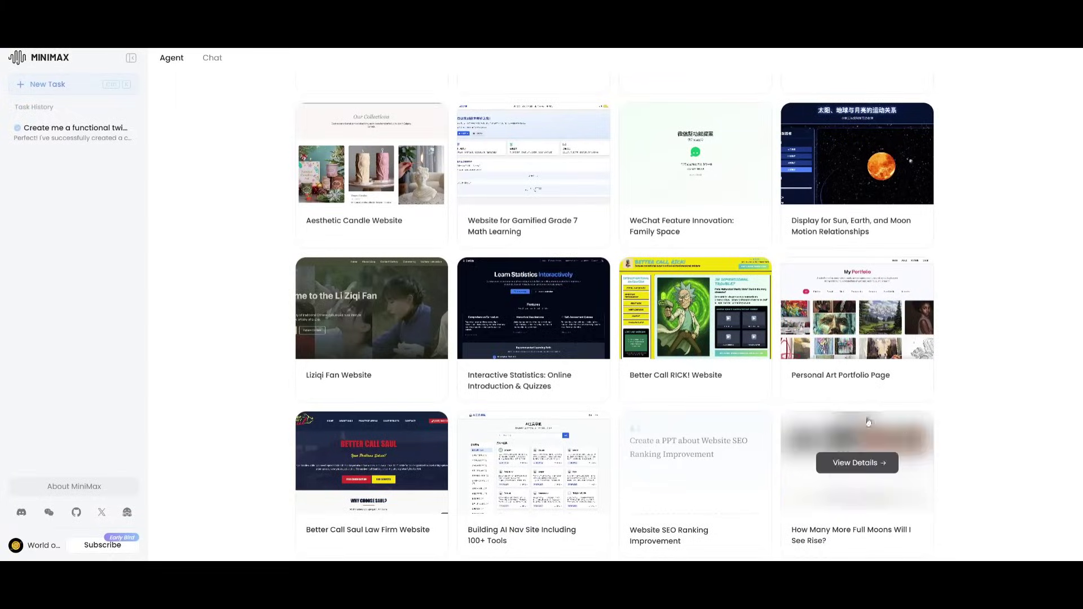
Switch the example gallery from Research to the PPT presentation examples.
scroll(706, 373, "down", 8)
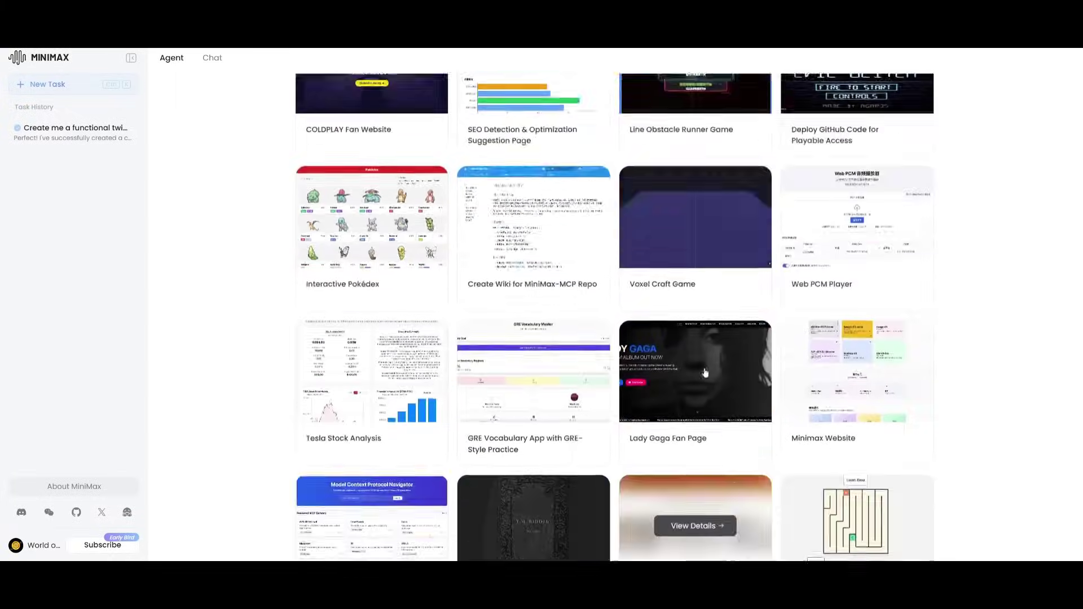
scroll(705, 373, "up", 8)
left_click(610, 285)
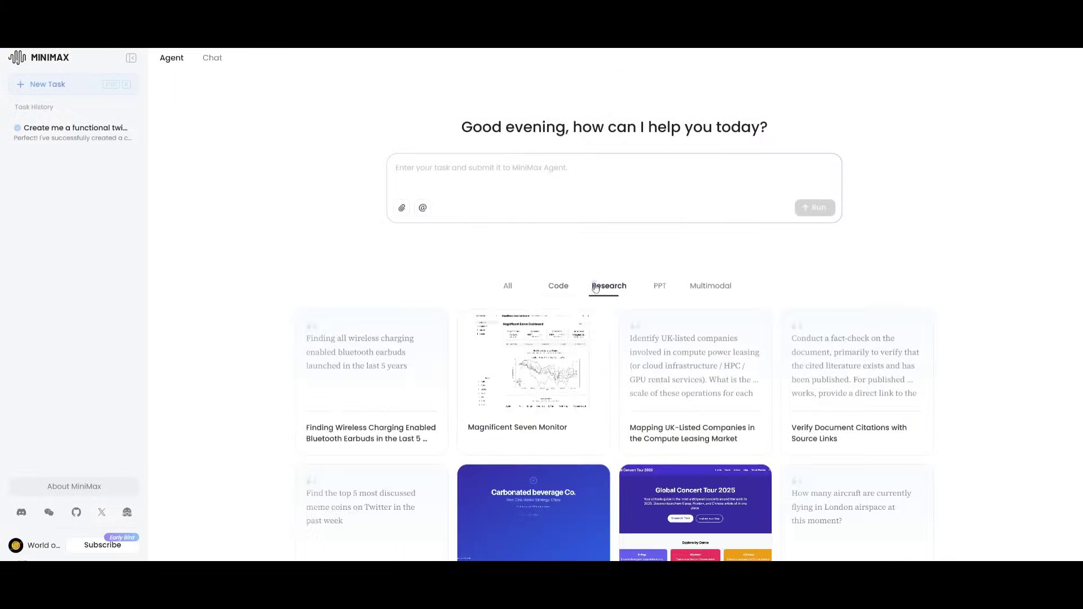
left_click(659, 286)
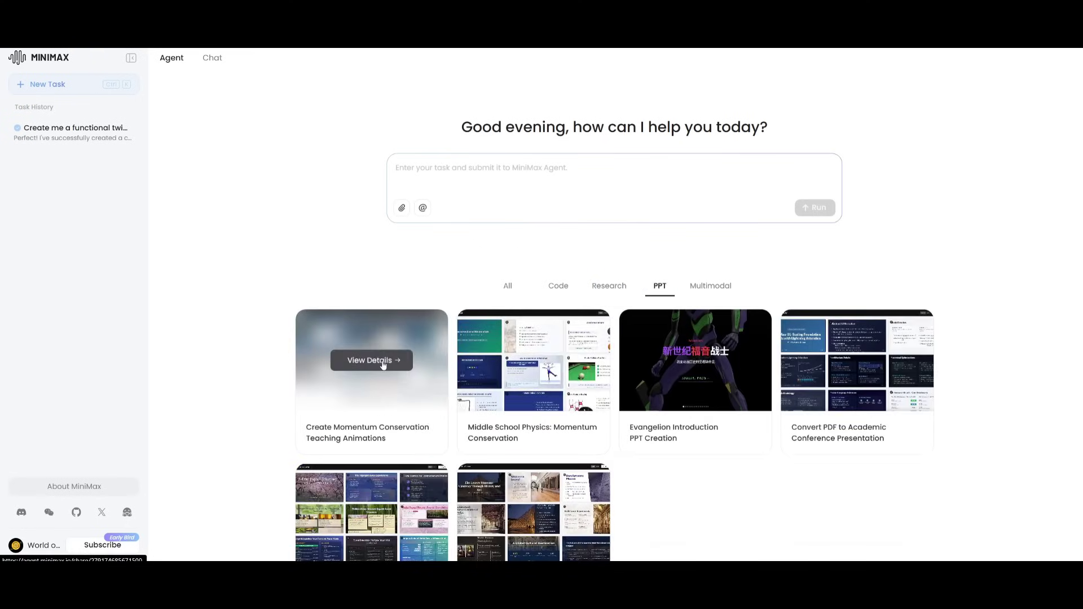
Play the momentum conservation teaching example's replay and scroll through its finished slides.
left_click(382, 363)
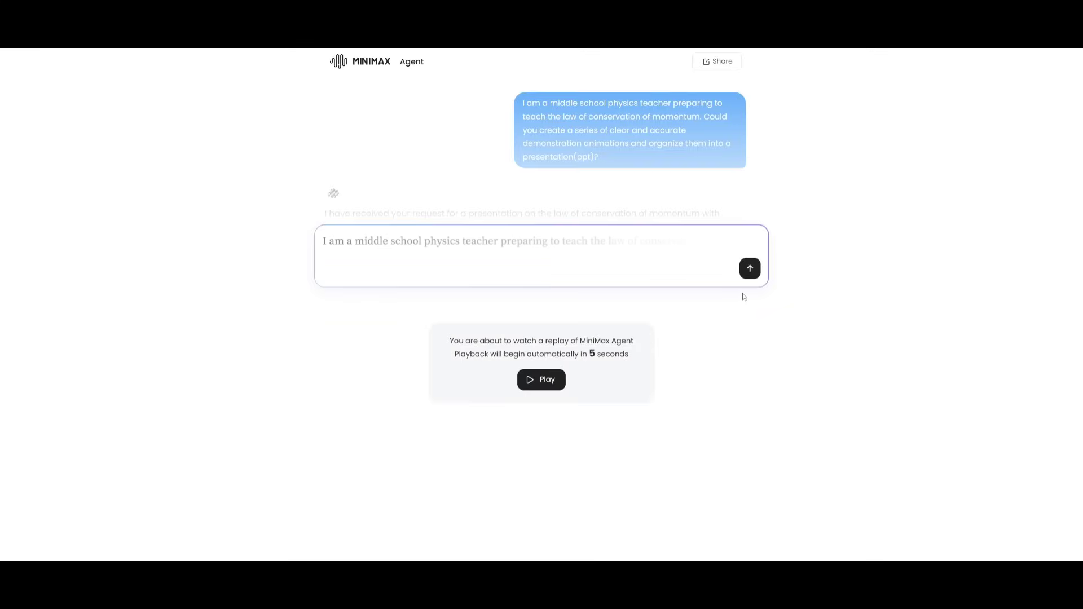
left_click(533, 382)
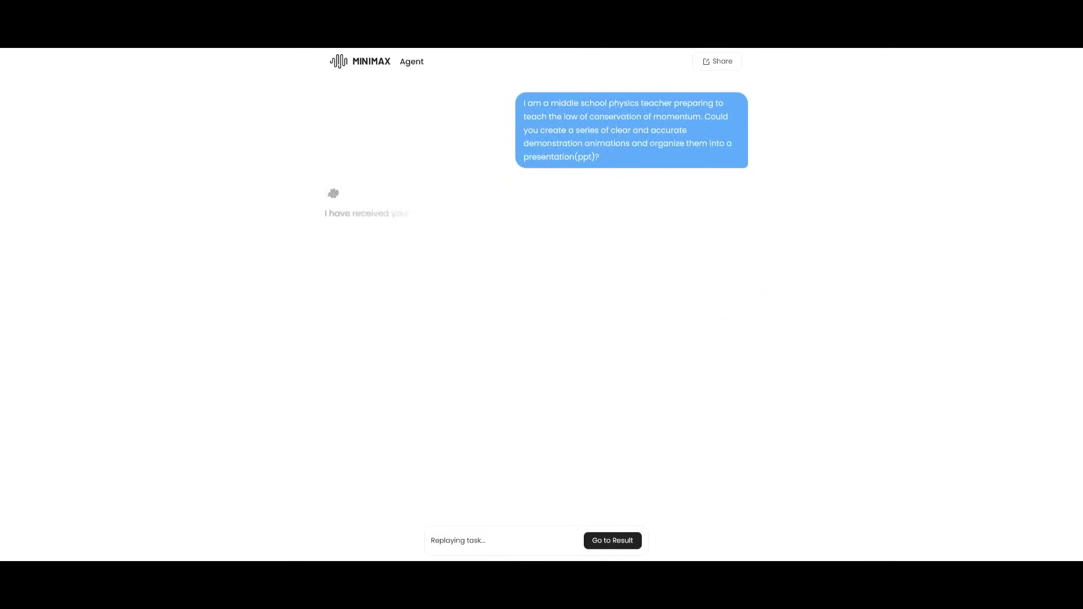
scroll(942, 266, "down", 10)
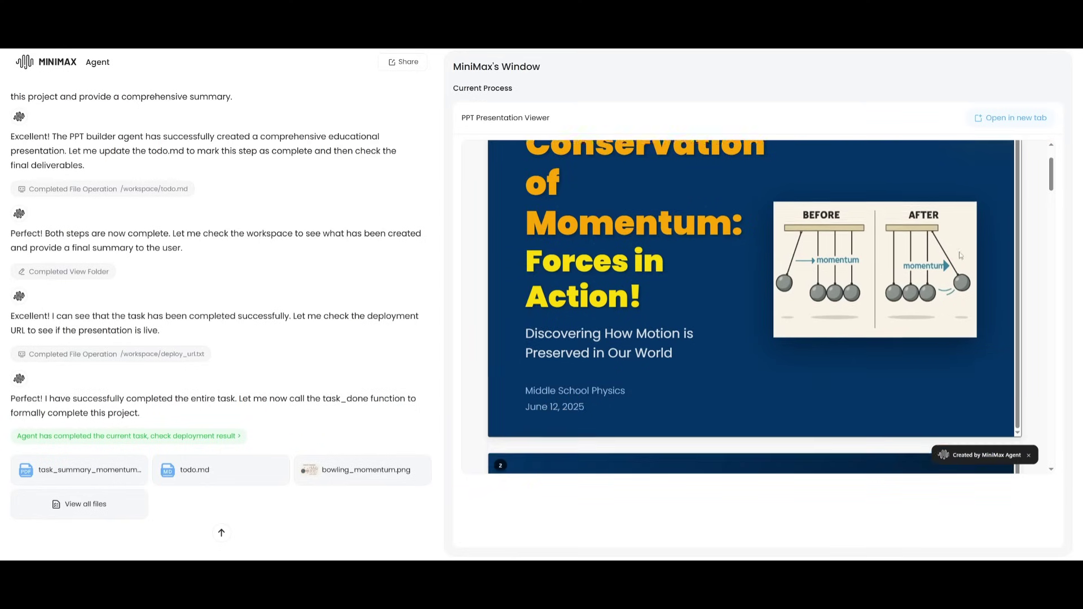
scroll(765, 278, "down", 10)
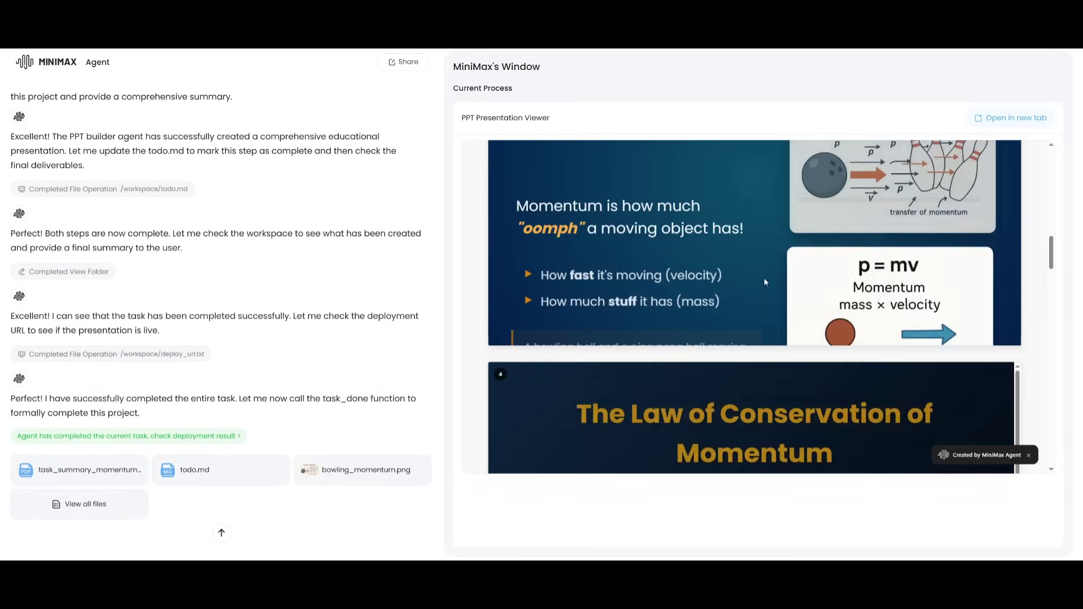
scroll(787, 303, "down", 10)
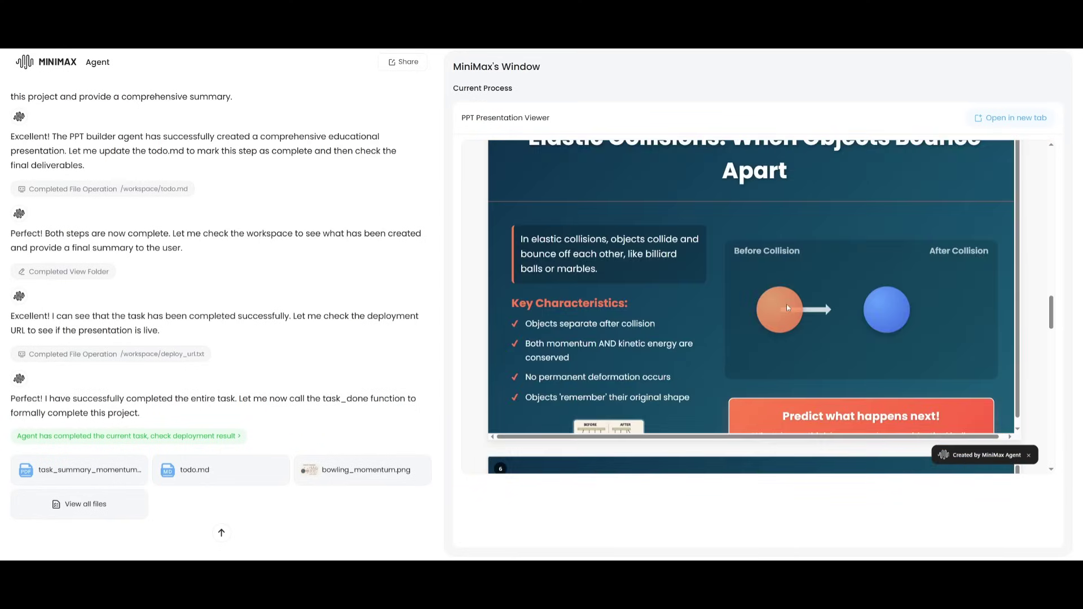
scroll(838, 347, "down", 5)
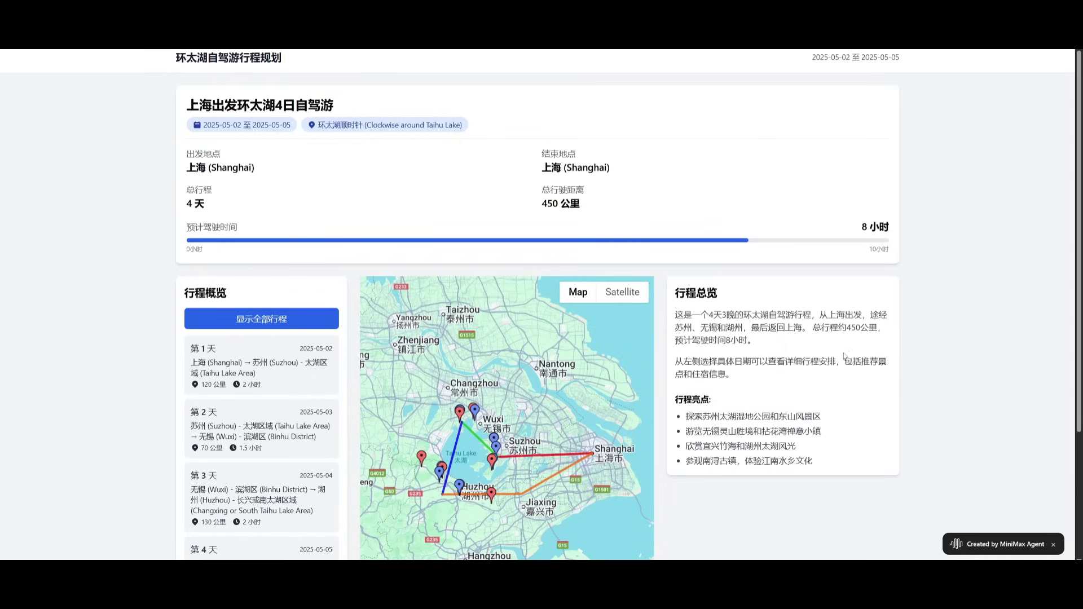
scroll(844, 355, "down", 3)
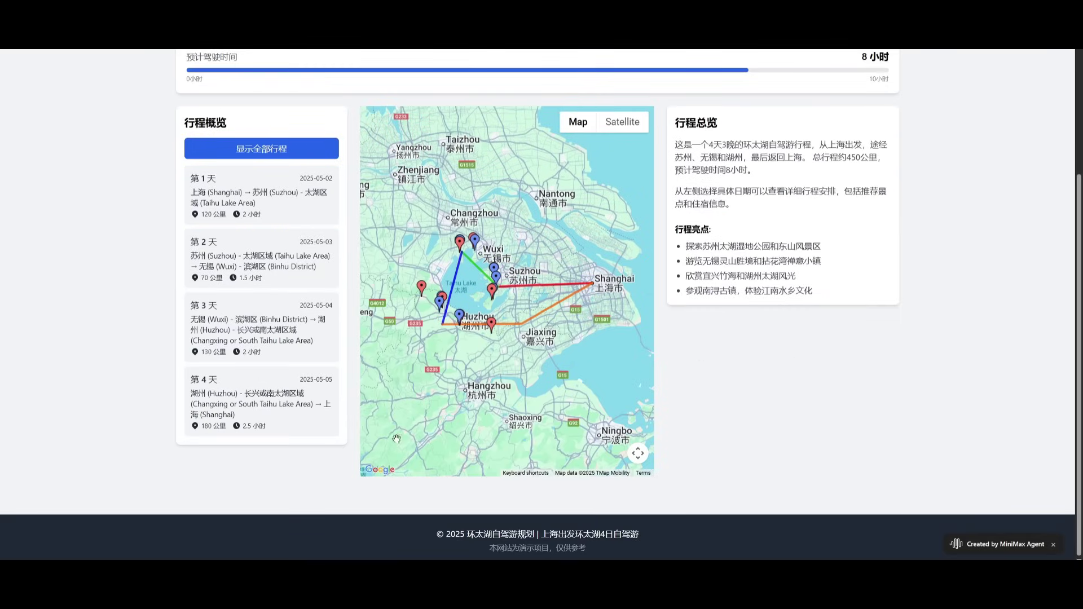
scroll(457, 371, "up", 3)
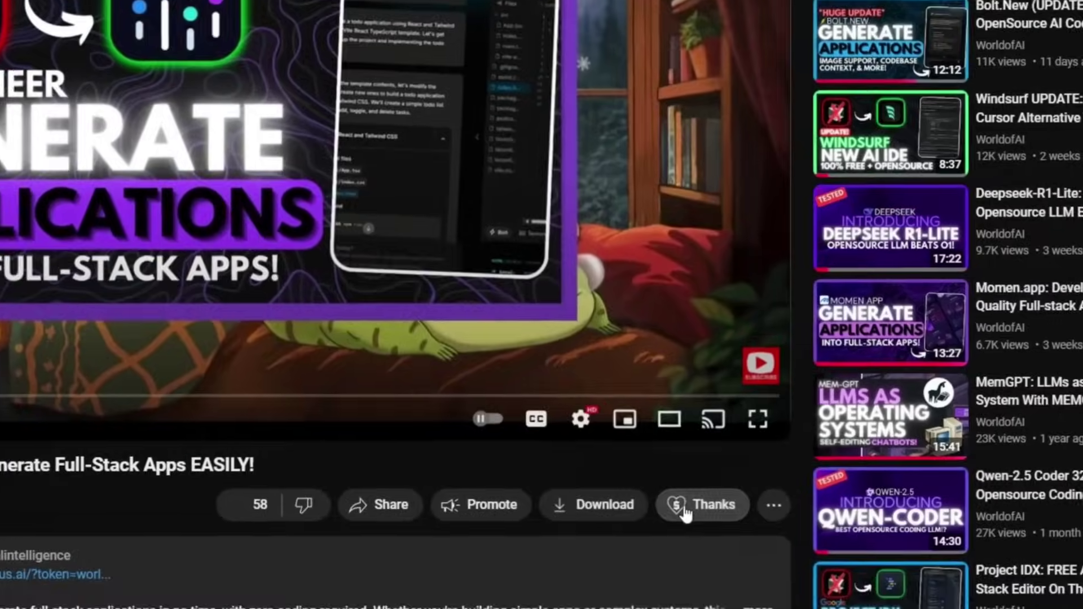
Raise the creator tip from CA$15.00 to the maximum CA$400.00 and bring up the emoji picker.
left_click(705, 527)
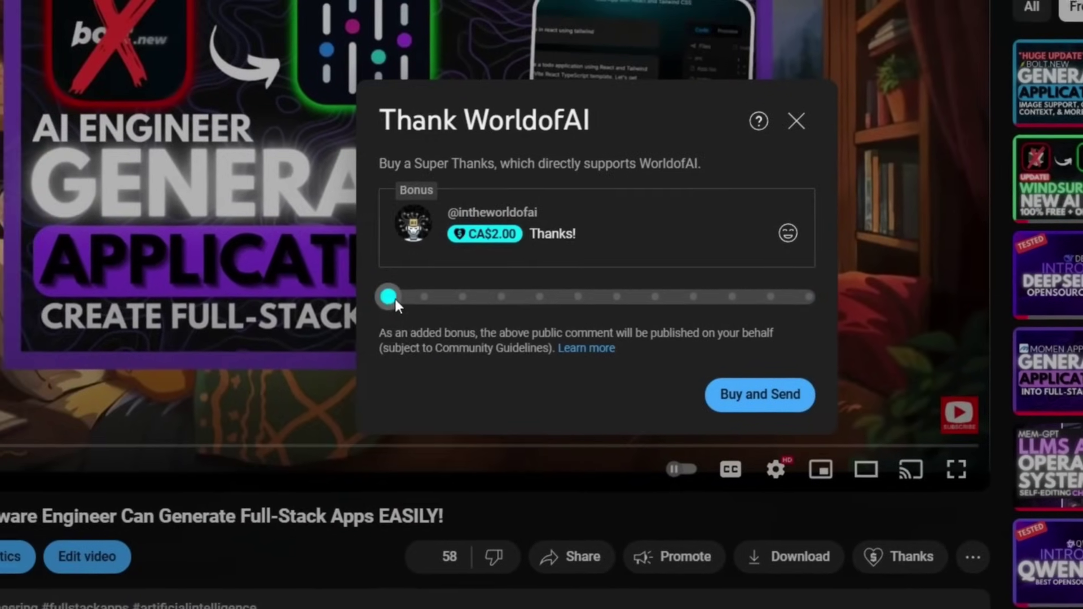
left_click_drag(337, 271, 476, 273)
left_click_drag(534, 302, 804, 303)
left_click(673, 256)
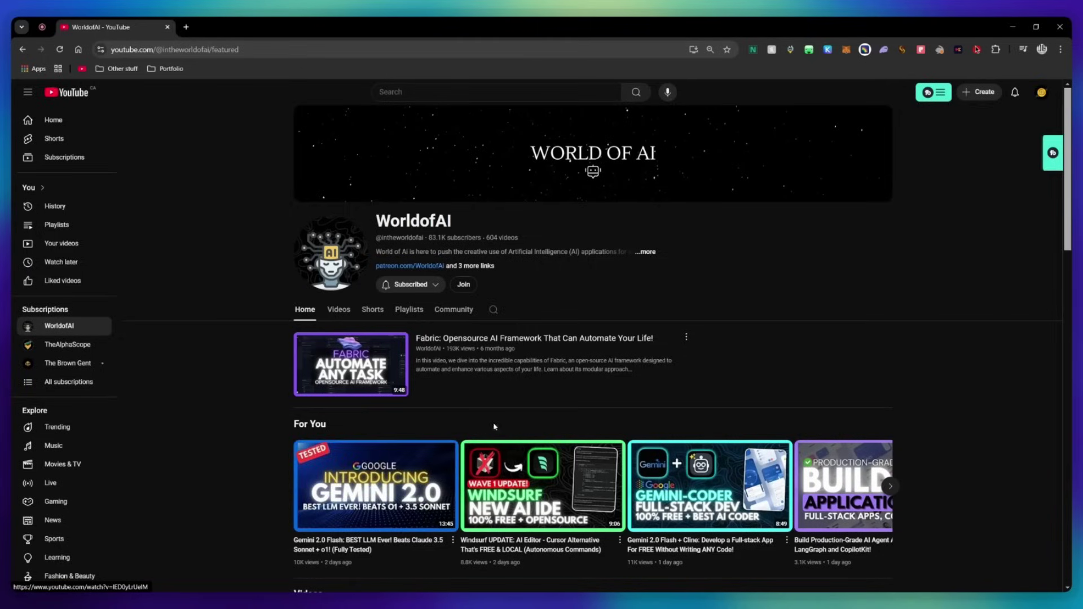
Open the channel membership options and view the AI Futurist and AI Mystic tier perks.
left_click(466, 285)
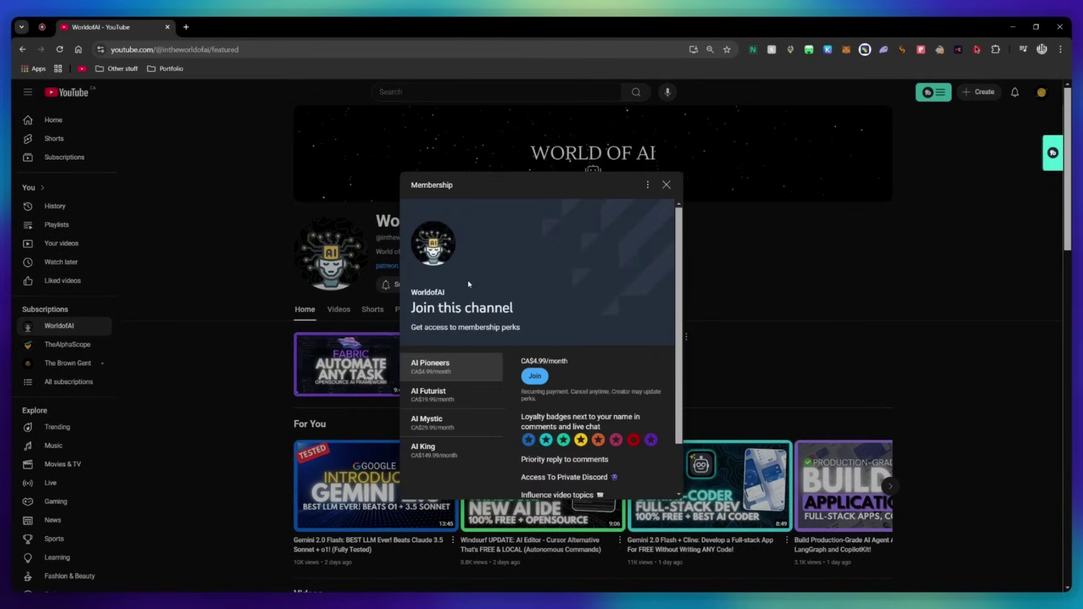
scroll(538, 303, "down", 2)
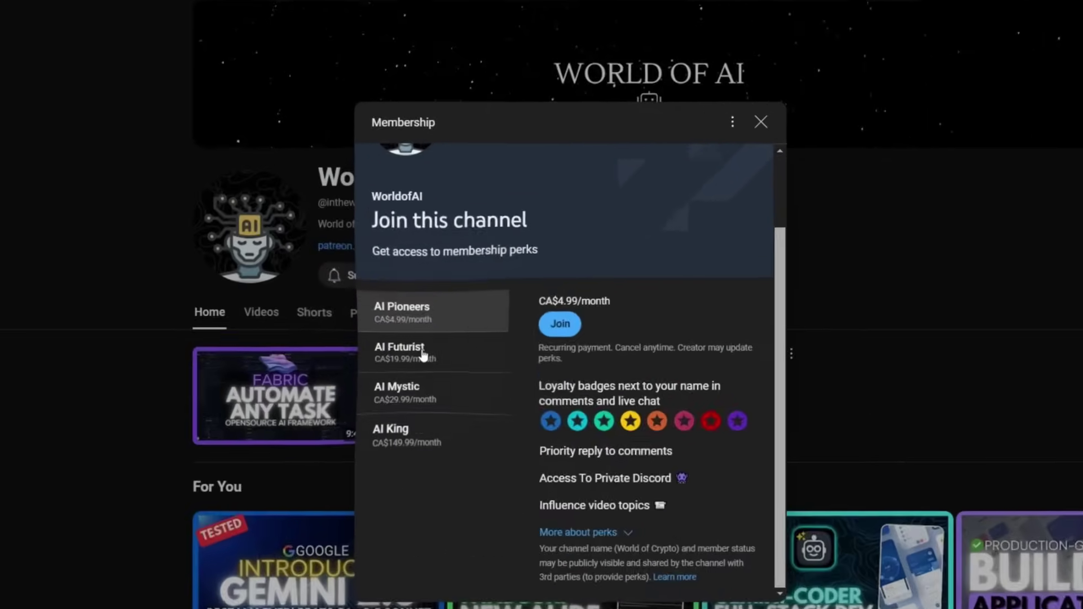
left_click(424, 353)
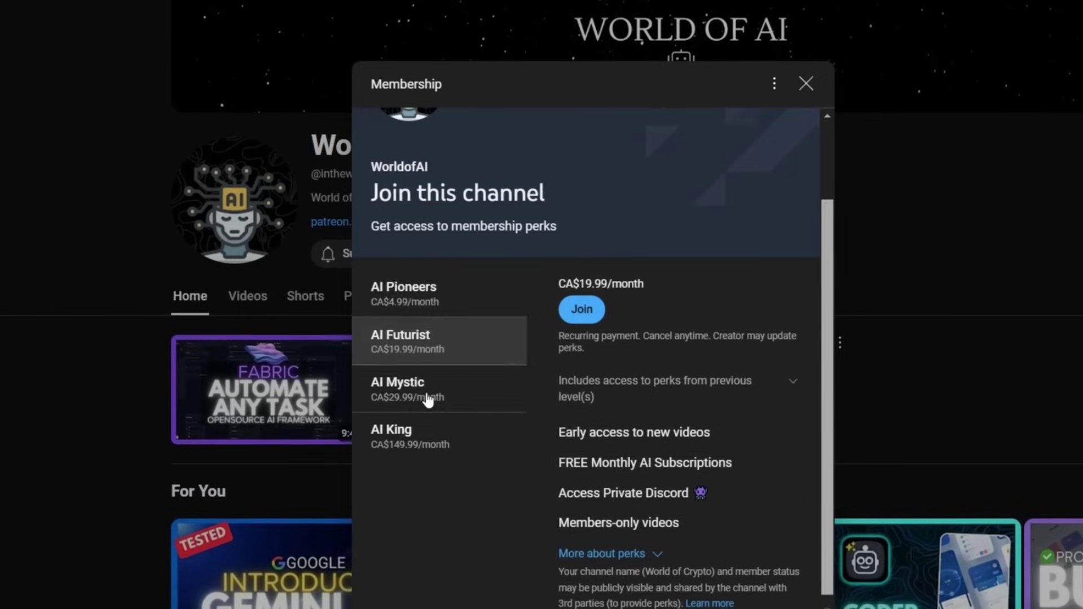
left_click(418, 389)
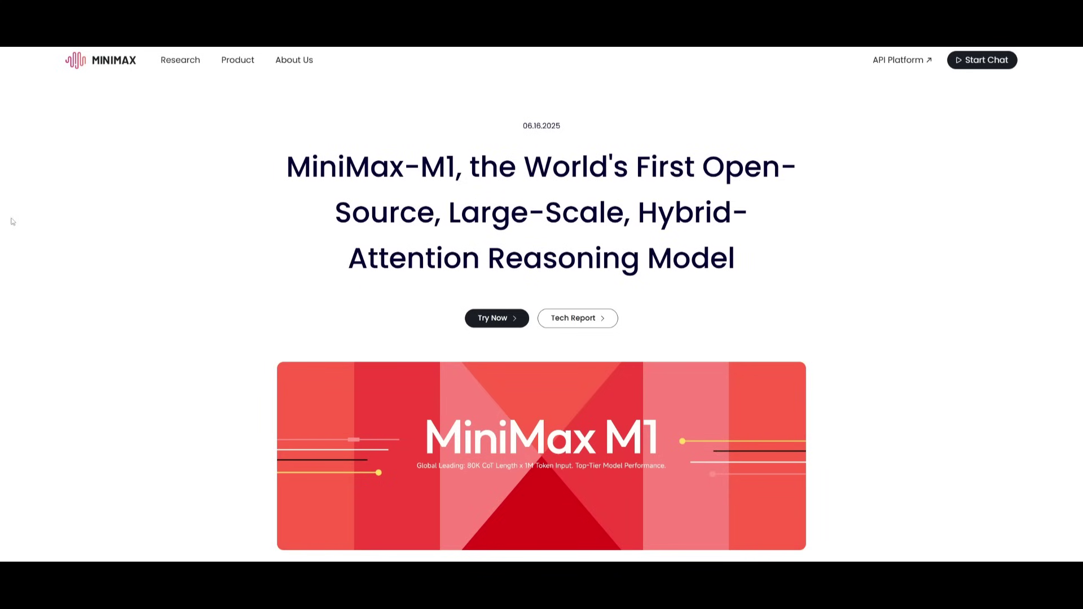
scroll(337, 230, "down", 10)
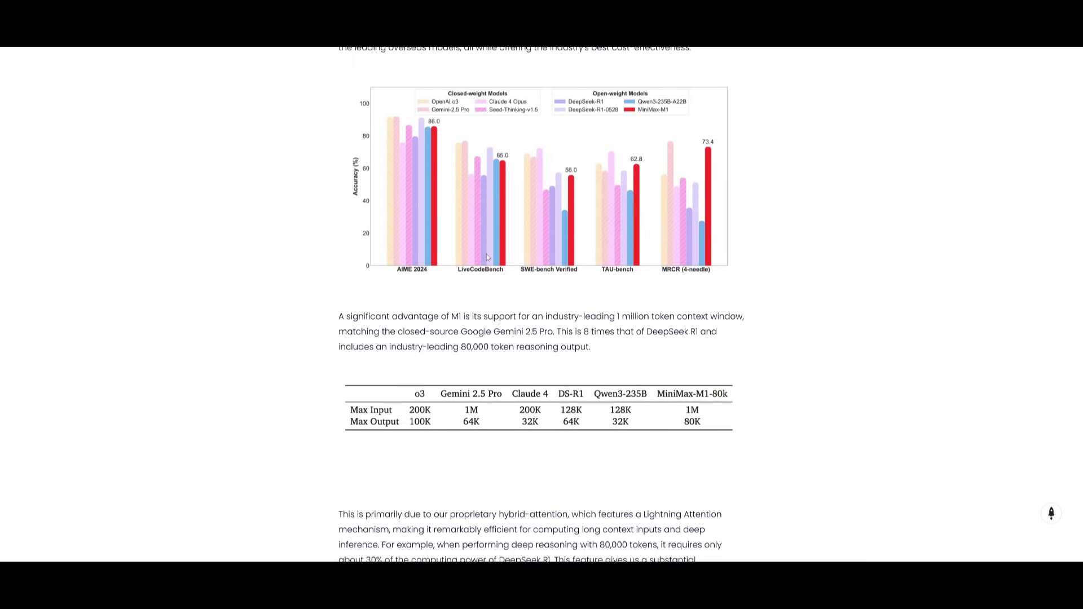
scroll(488, 251, "down", 8)
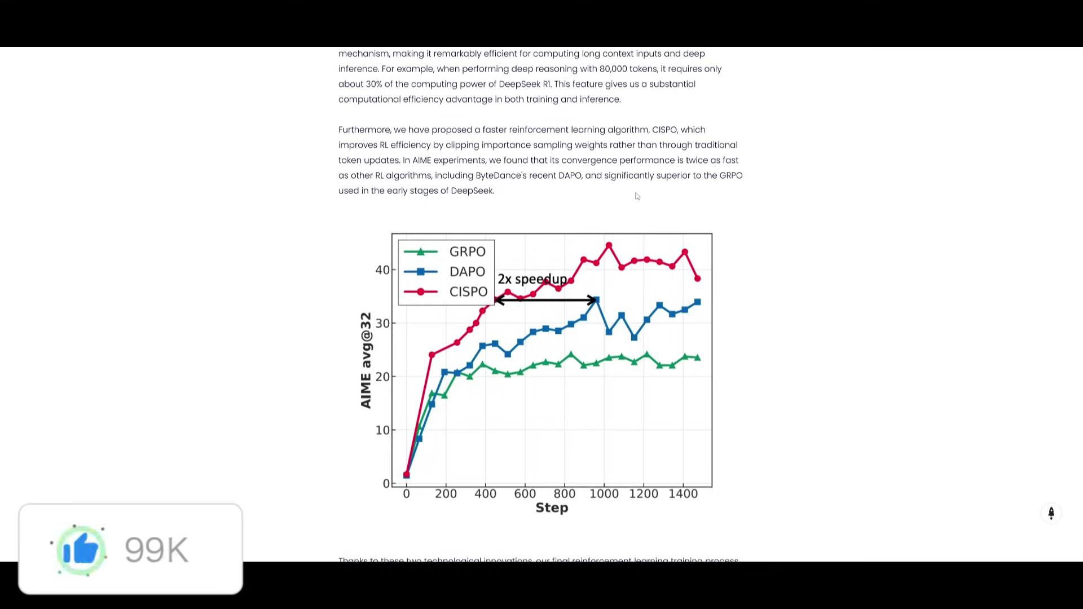
scroll(644, 175, "down", 5)
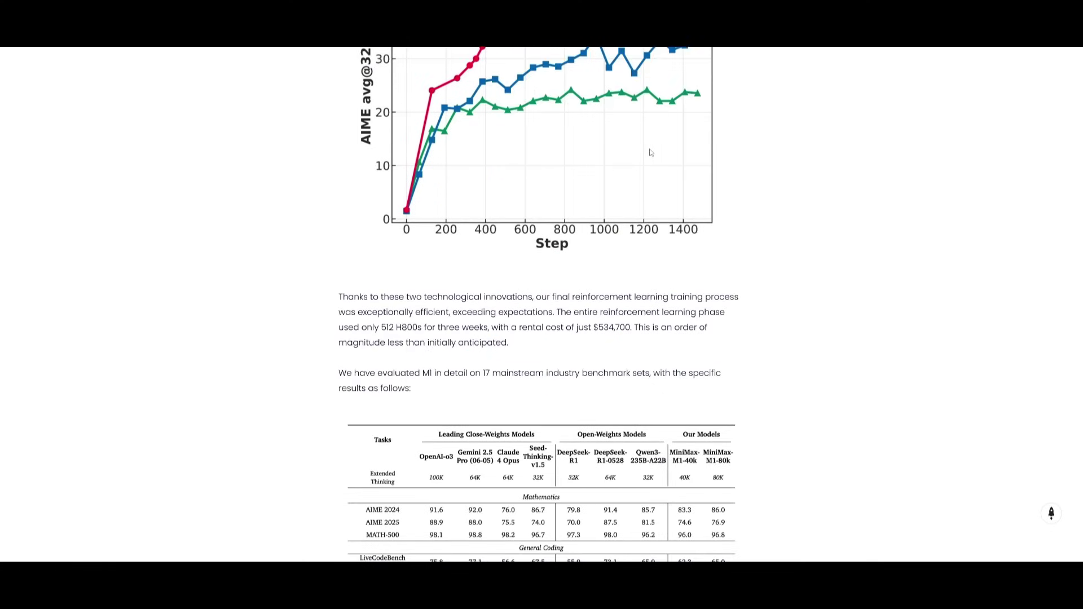
scroll(651, 152, "down", 10)
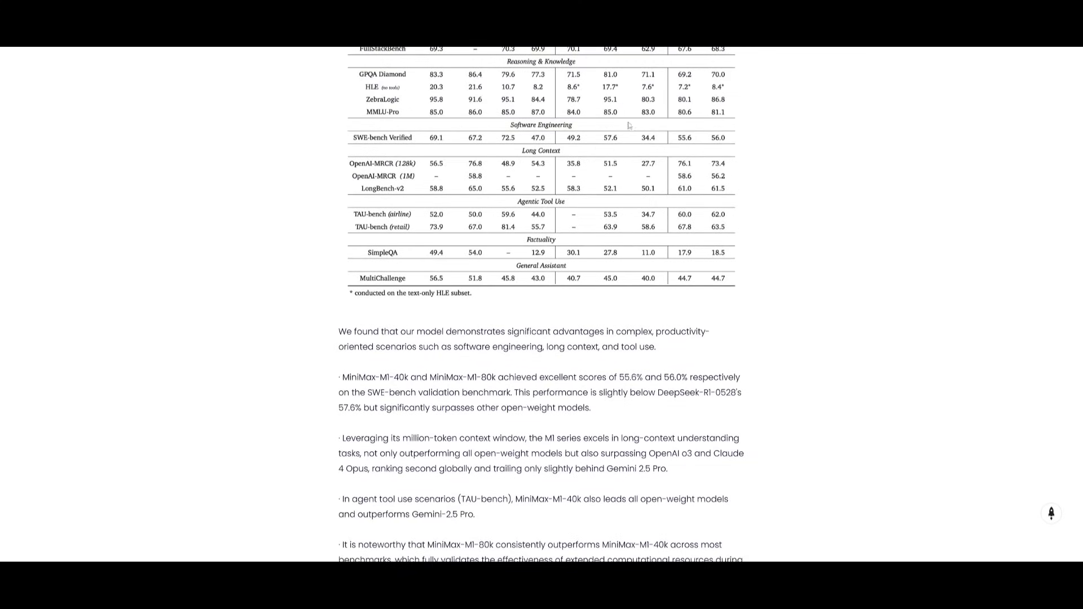
scroll(629, 125, "down", 8)
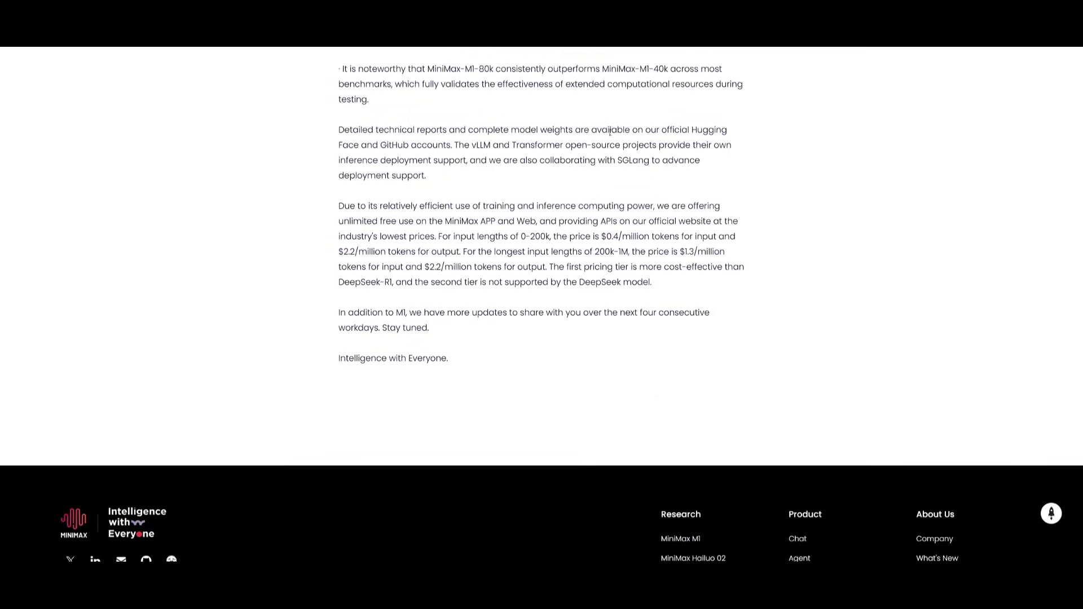
scroll(610, 131, "up", 13)
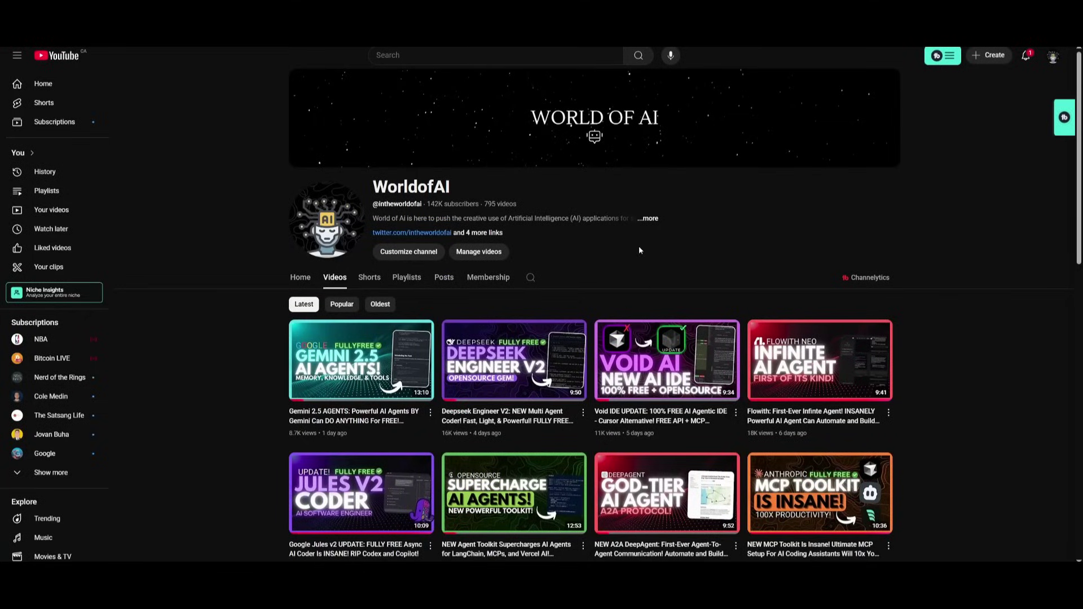
scroll(640, 250, "down", 2)
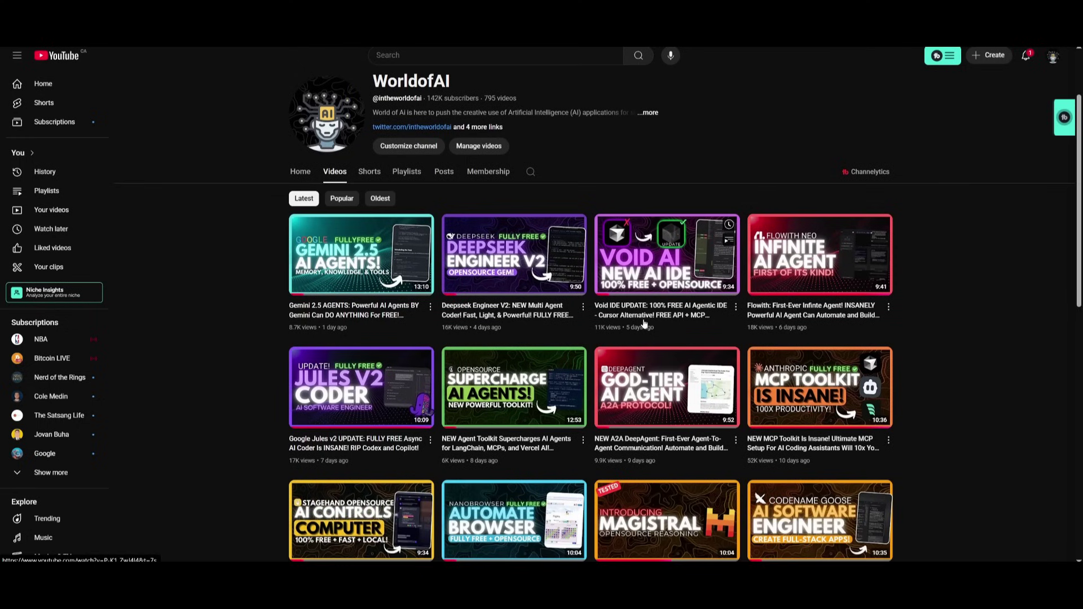
scroll(644, 322, "down", 4)
scroll(459, 348, "down", 3)
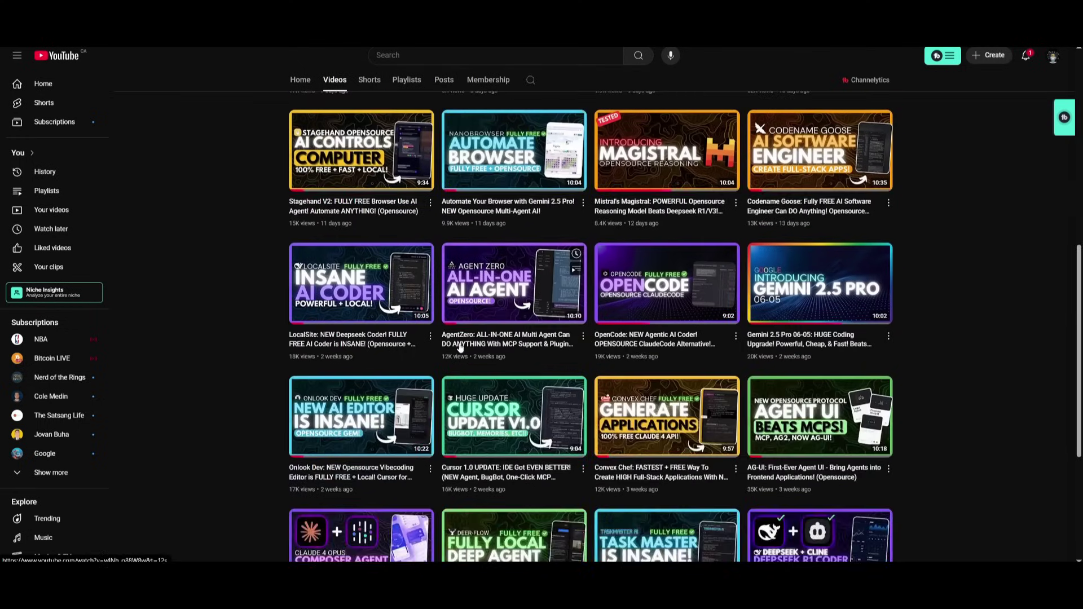
scroll(460, 349, "down", 4)
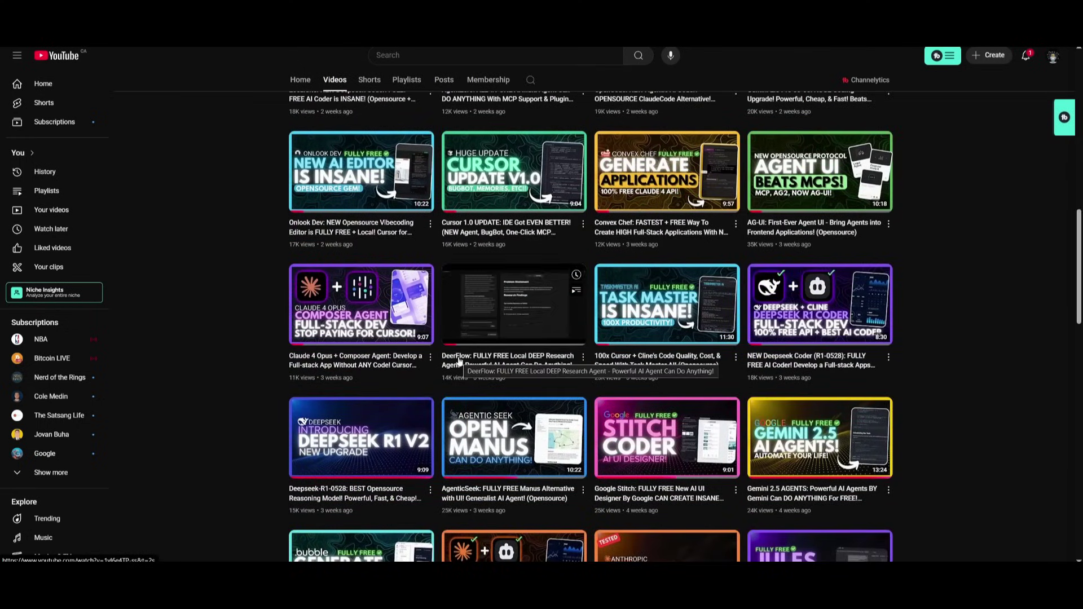
scroll(460, 361, "down", 8)
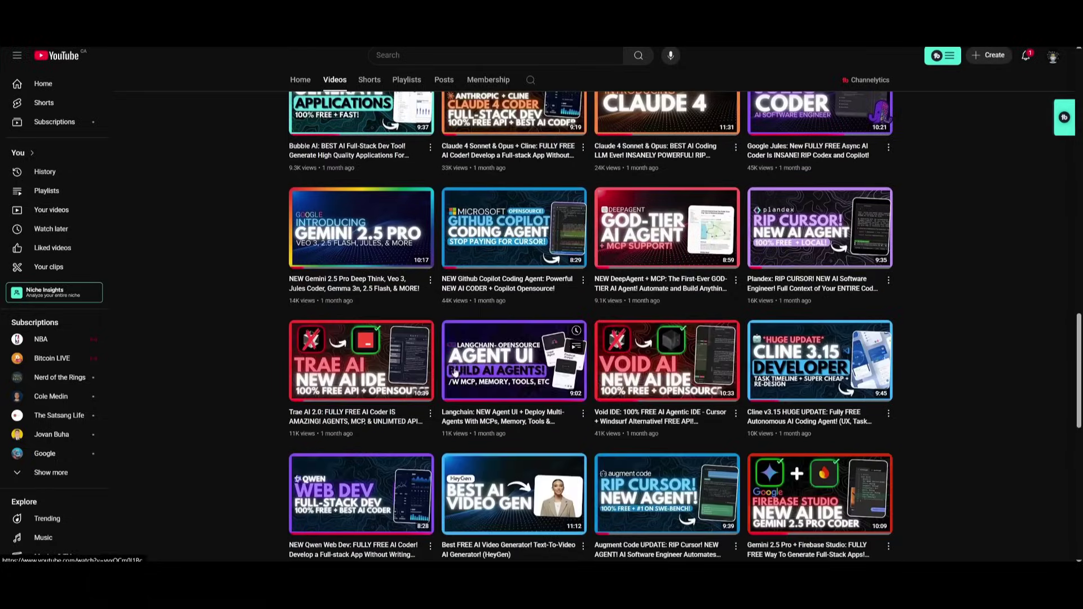
scroll(455, 367, "down", 7)
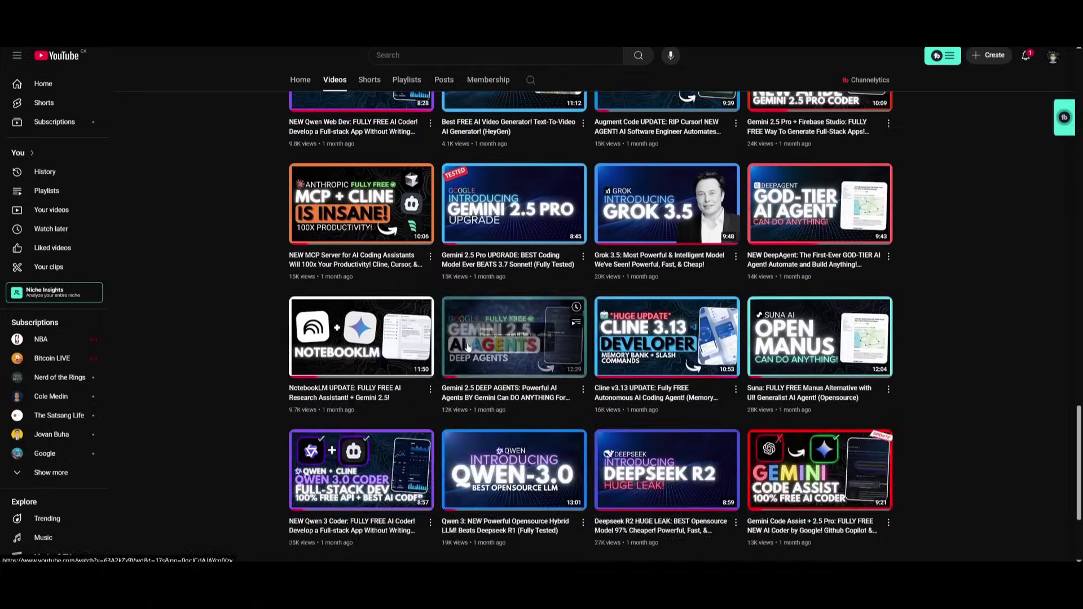